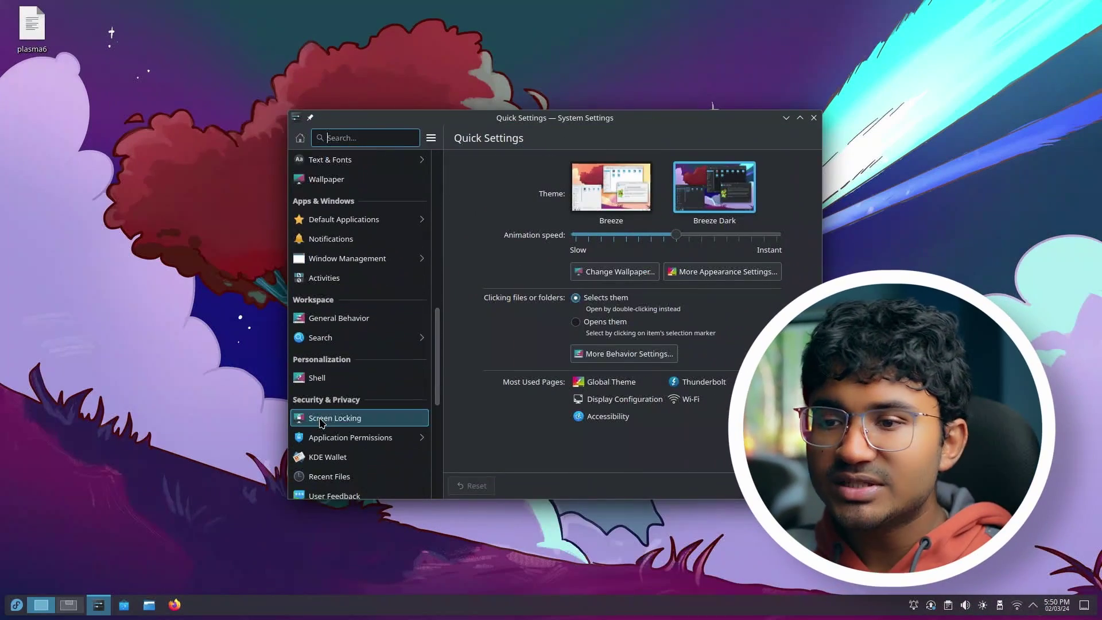
On the About this System page, select the Plasma 6.0.0 version and the Wayland platform value.
click(320, 424)
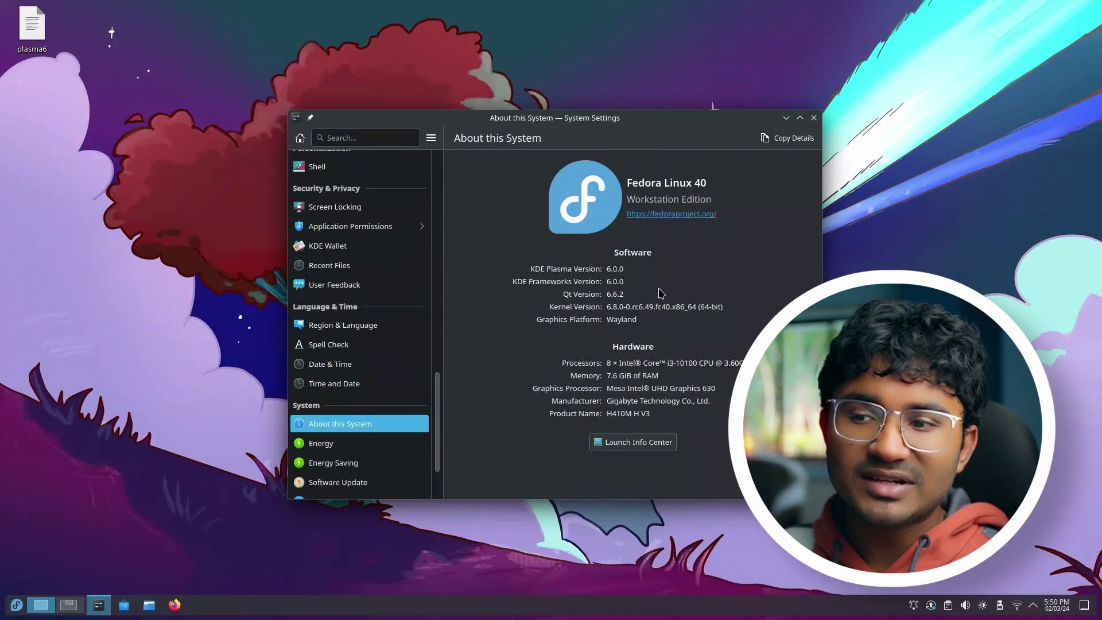
double_click(609, 269)
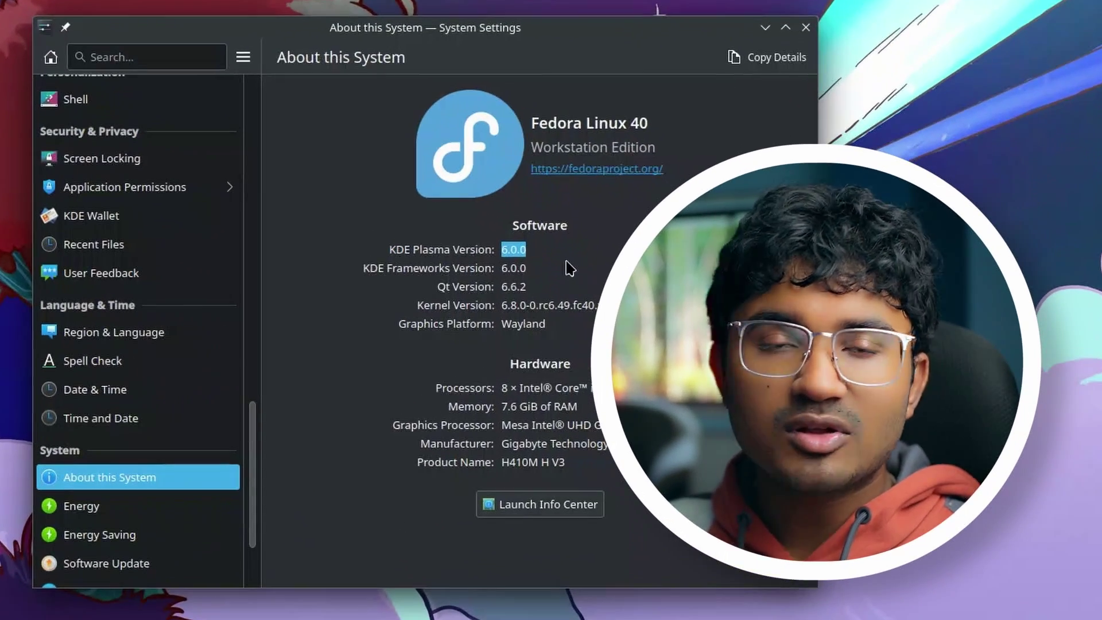
click(533, 341)
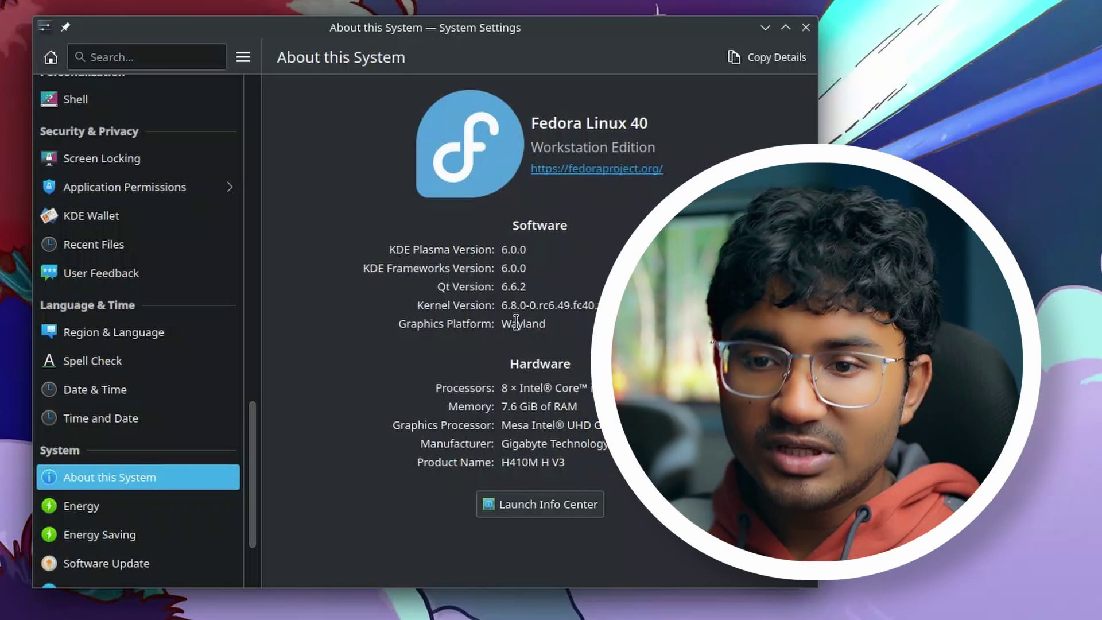
double_click(516, 323)
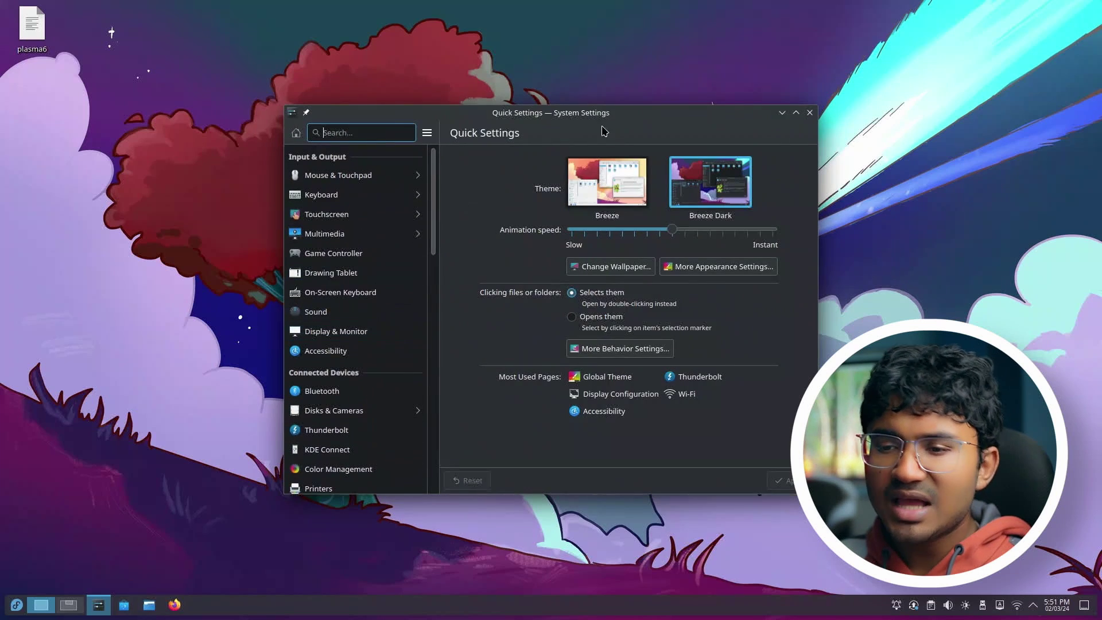
Minimize and restore System Settings, then launch Dolphin and move it left.
click(781, 114)
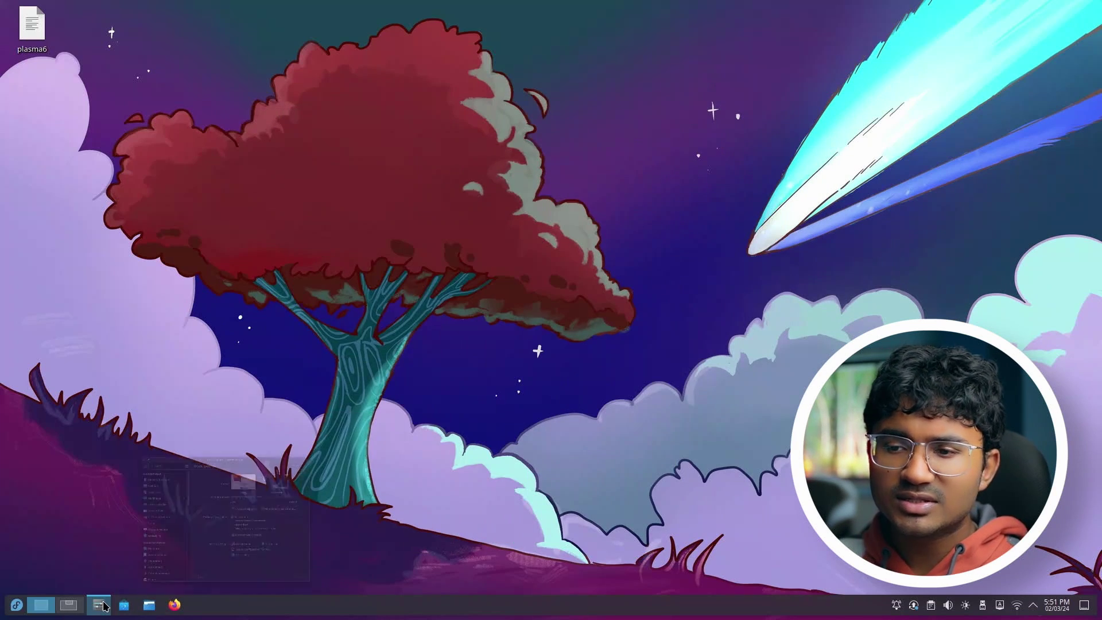
click(98, 605)
click(149, 606)
drag(426, 118, 323, 117)
Minimize Dolphin, maximize and restore System Settings, and dismiss the notifications popup.
click(706, 114)
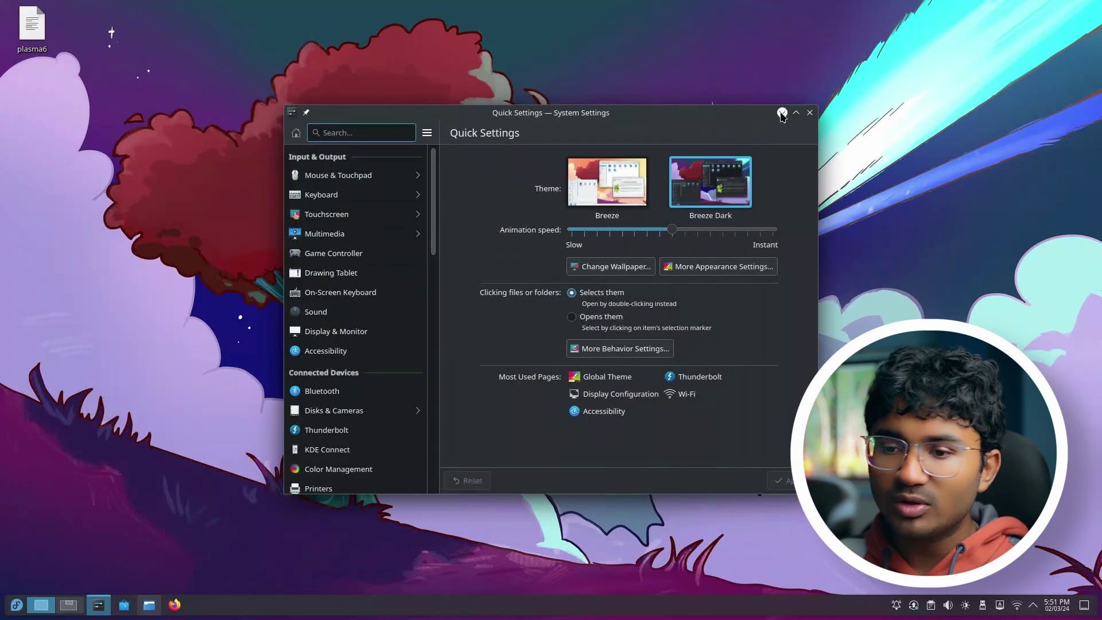
click(796, 113)
click(1081, 8)
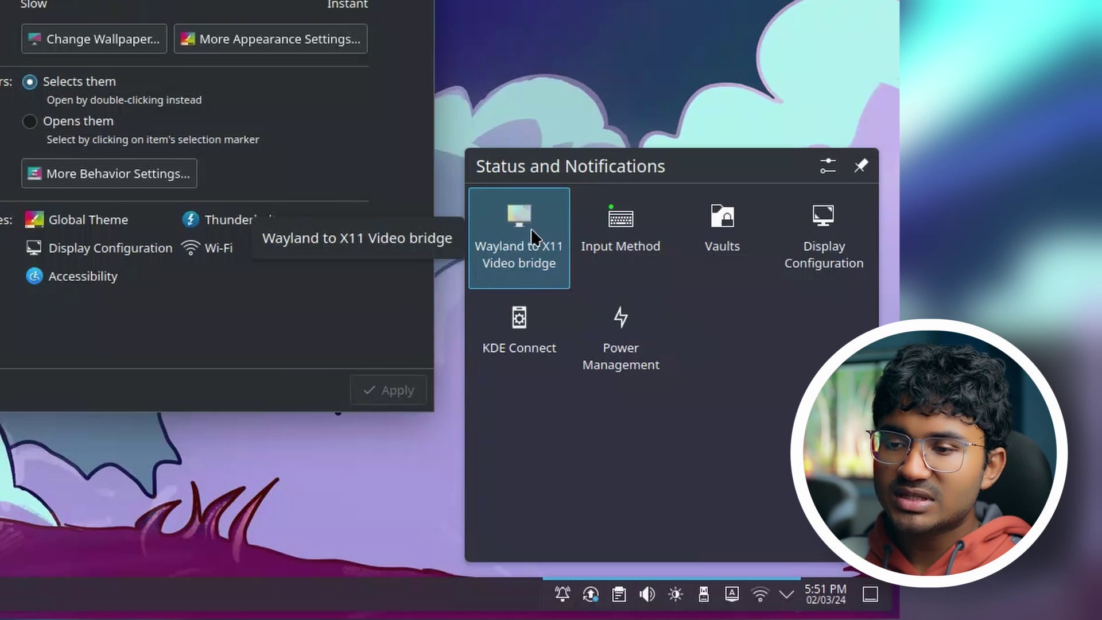
click(174, 344)
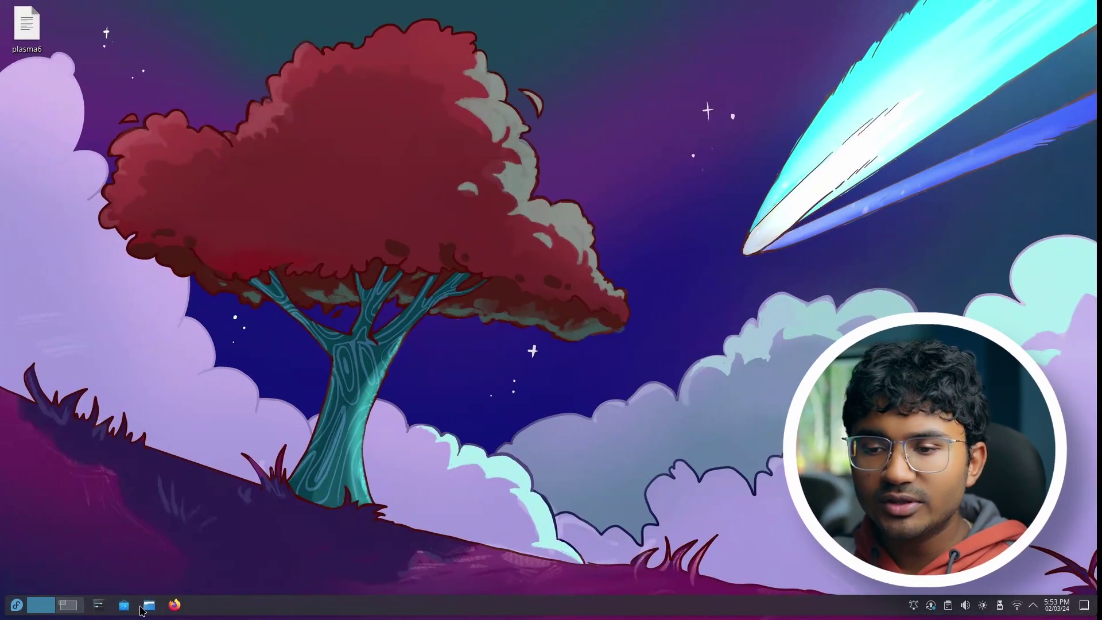
click(149, 605)
drag(403, 121, 368, 181)
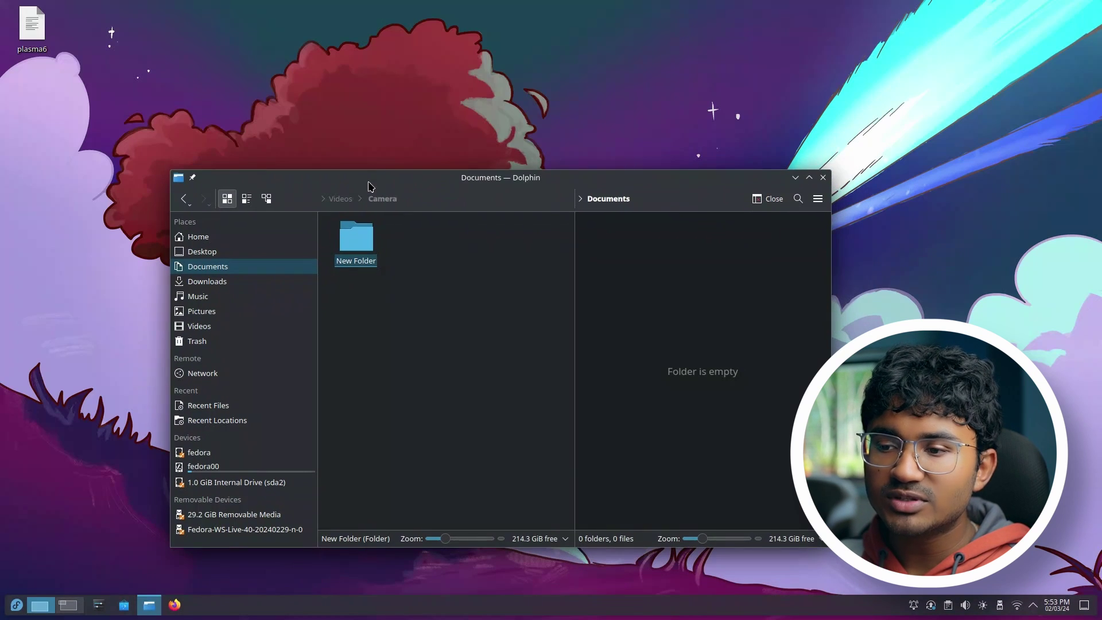
click(796, 178)
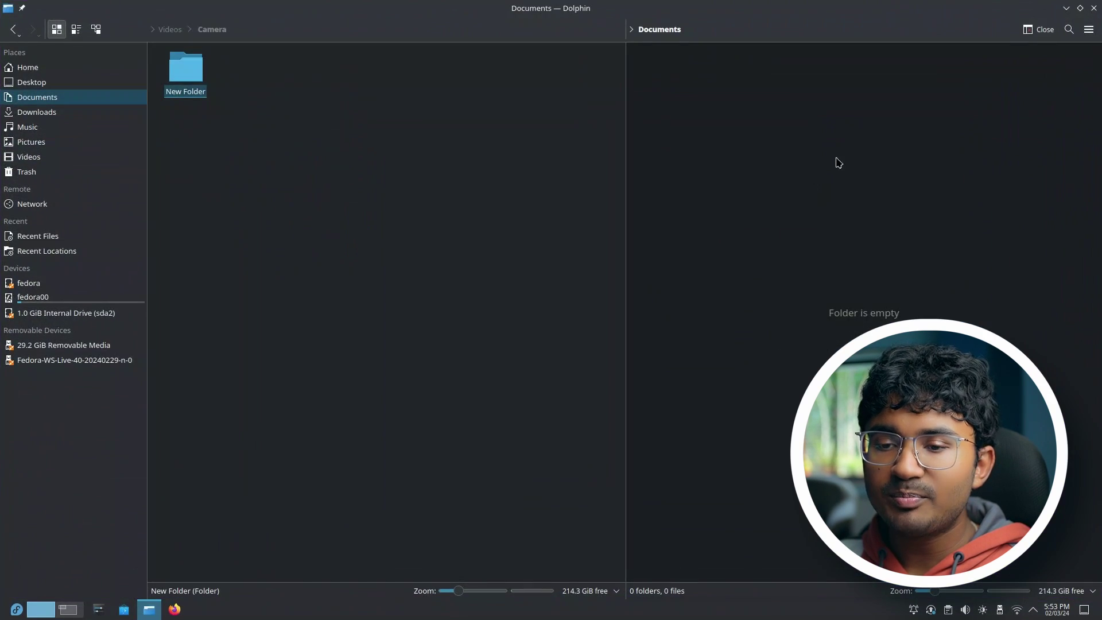
click(1080, 8)
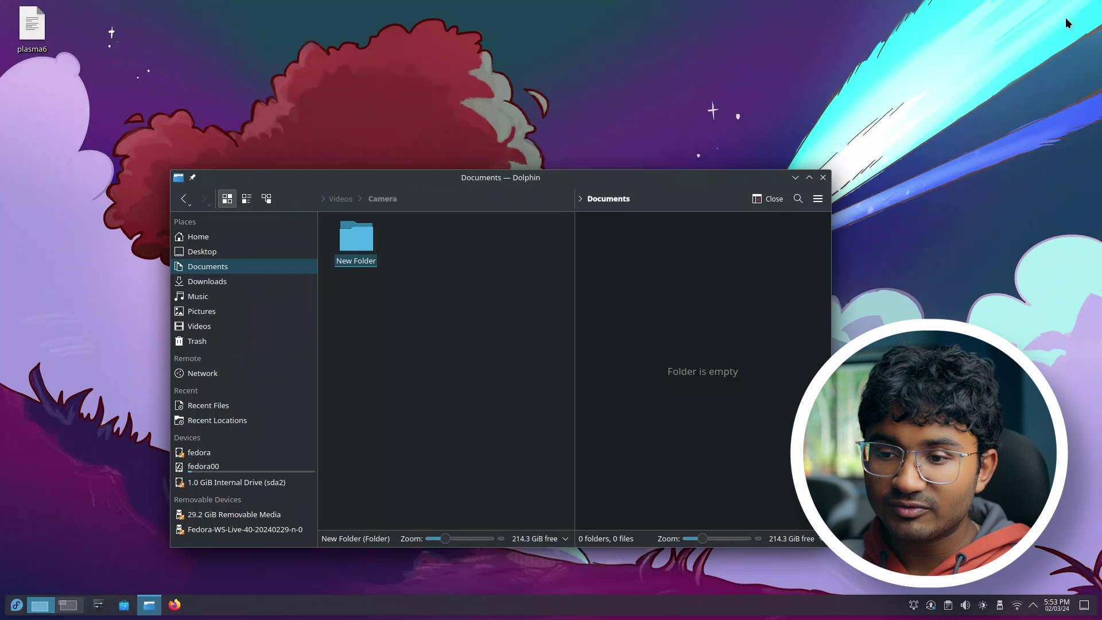
click(823, 178)
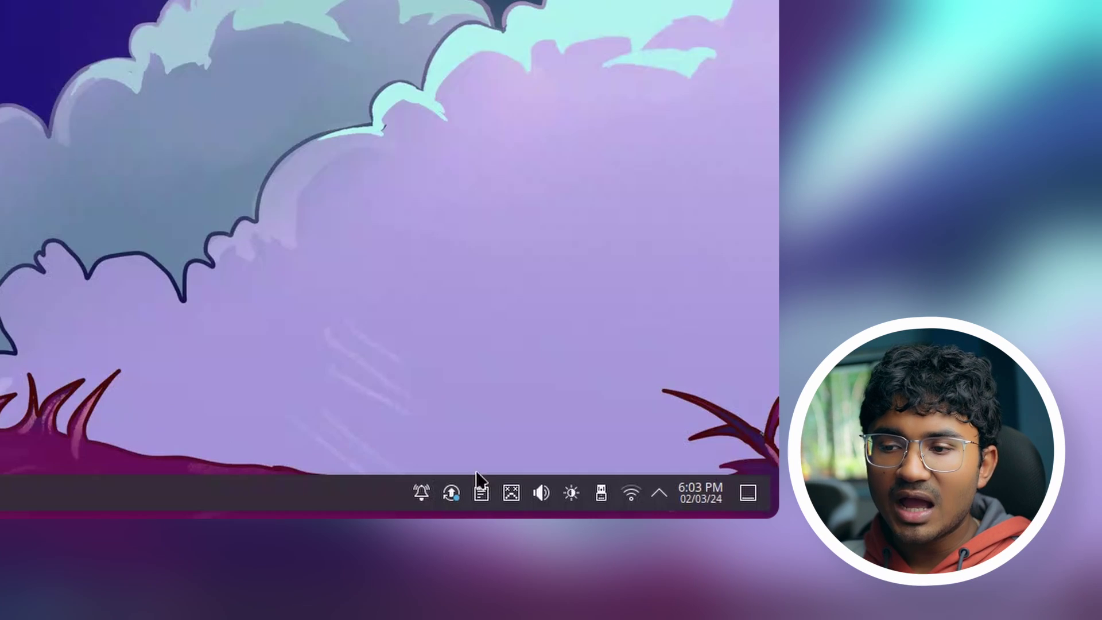
Drag the tray's Display Brightness slider from 1% up to 15%, then close the popup.
click(570, 492)
drag(391, 96, 374, 124)
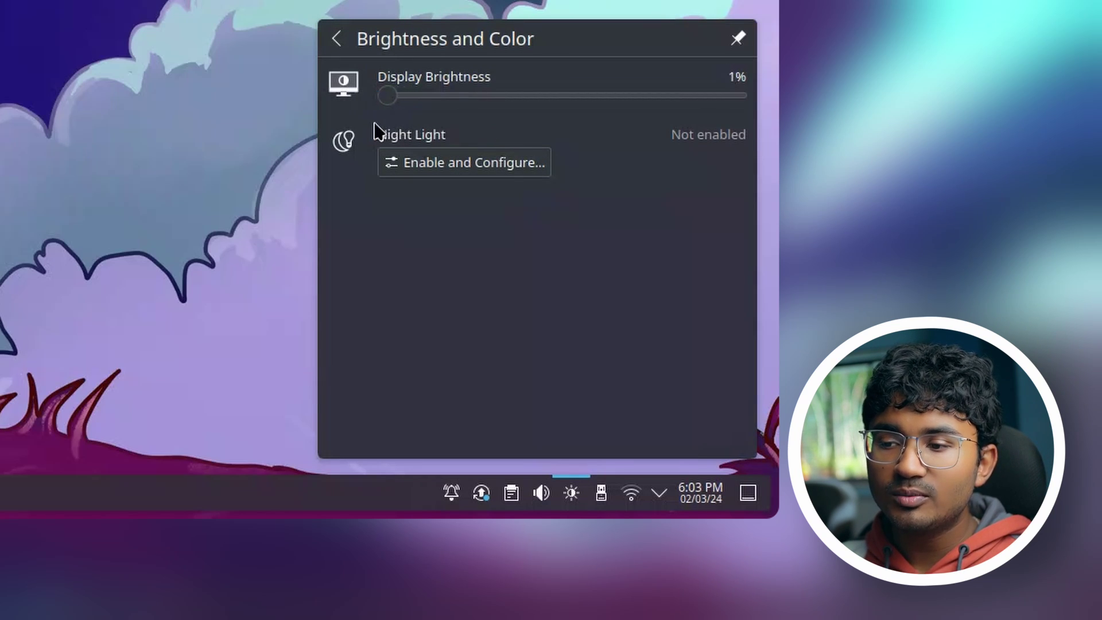
click(17, 221)
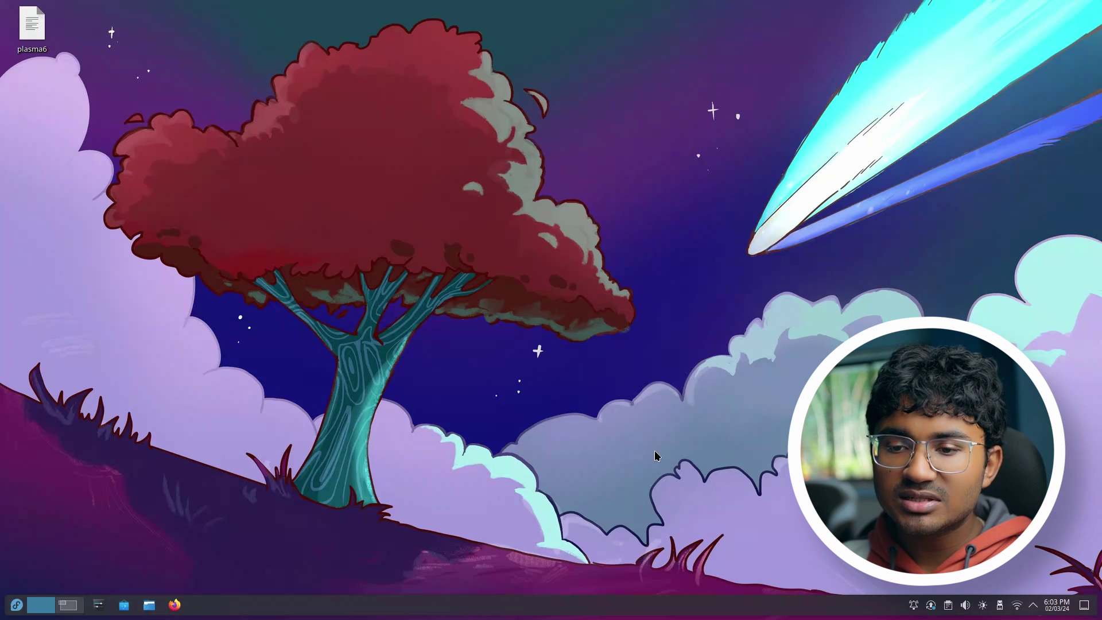
Put the taskbar into edit mode and move the panel to the top screen edge.
right_click(498, 618)
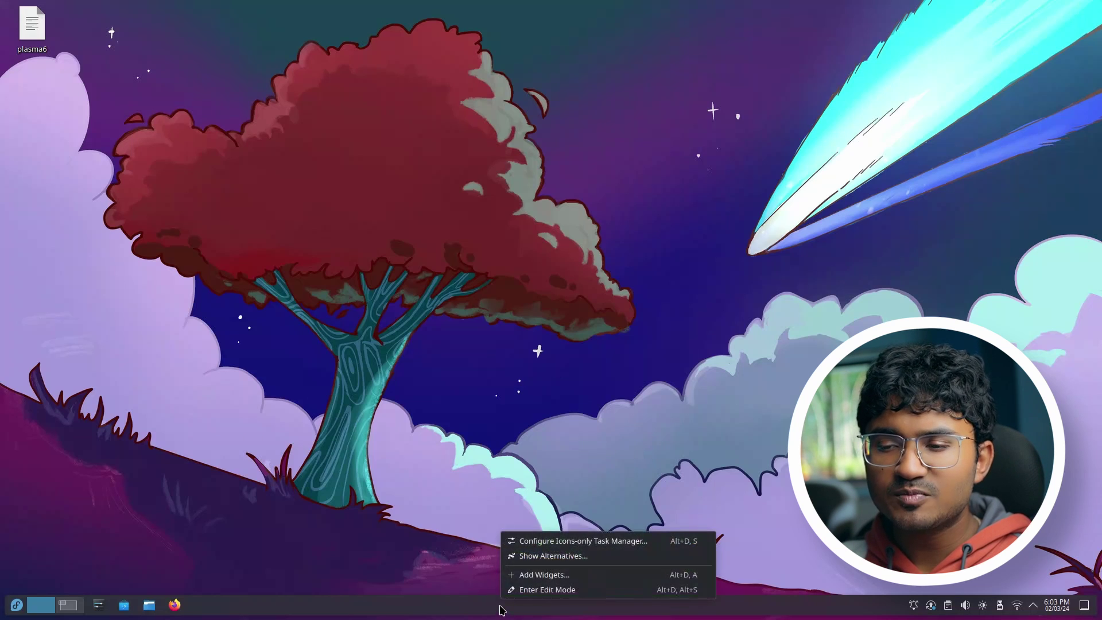
click(534, 590)
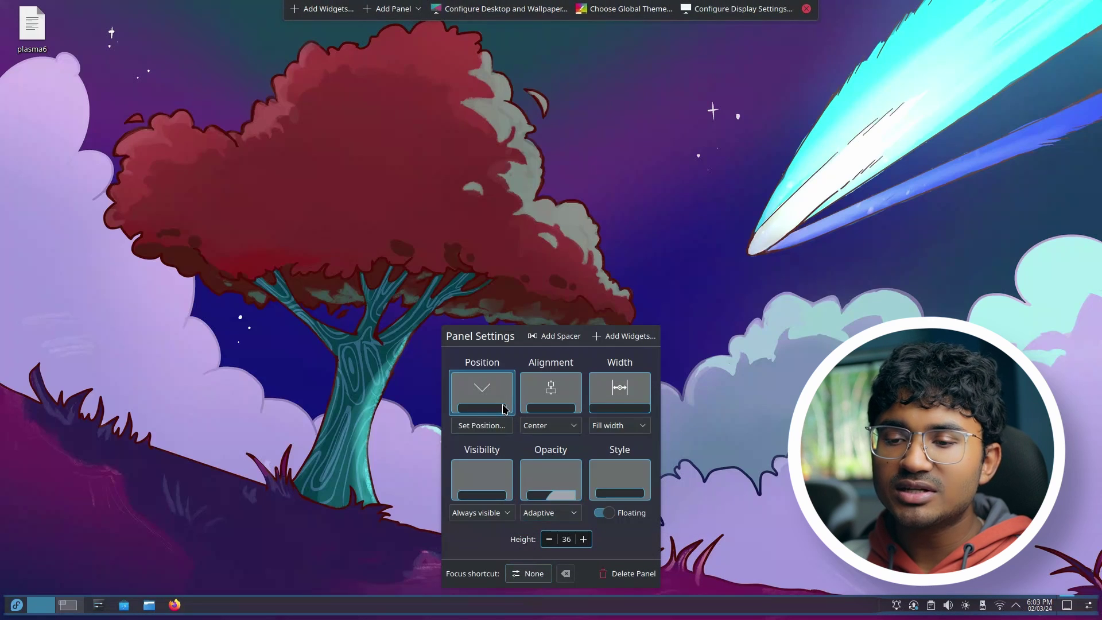
click(503, 409)
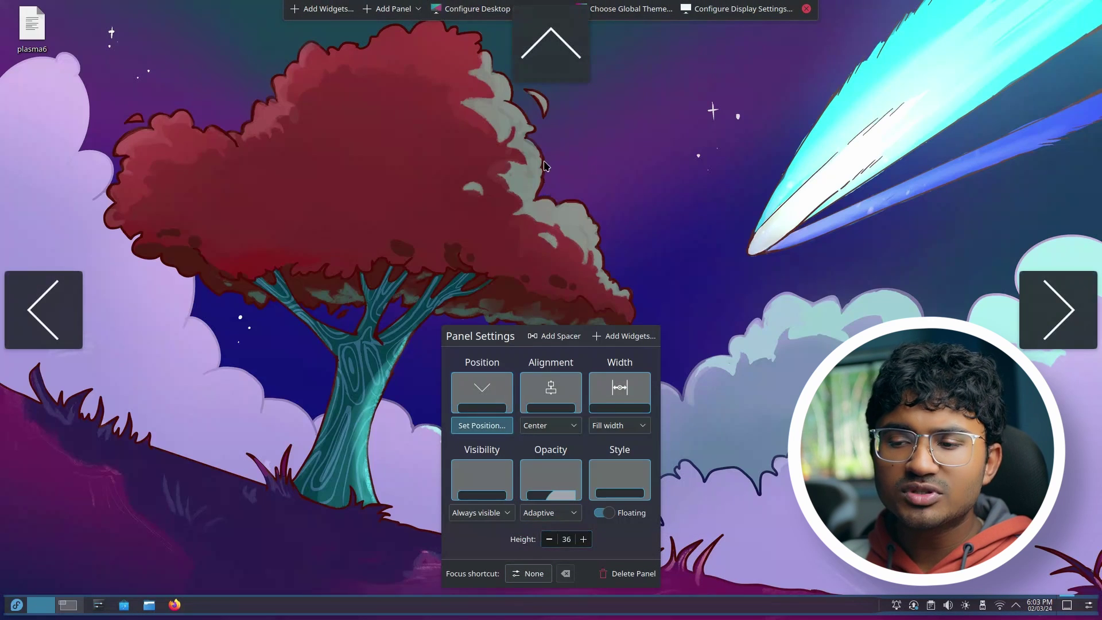
click(546, 75)
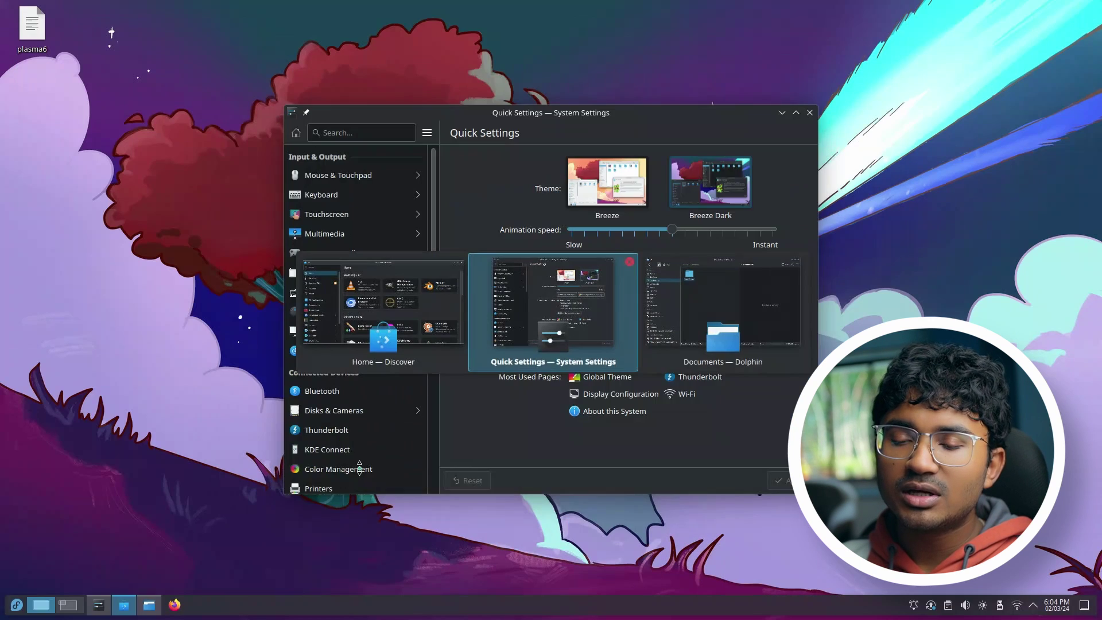
Cycle with Alt+Tab from Dolphin to Discover and on through the open windows.
key(alt+Tab)
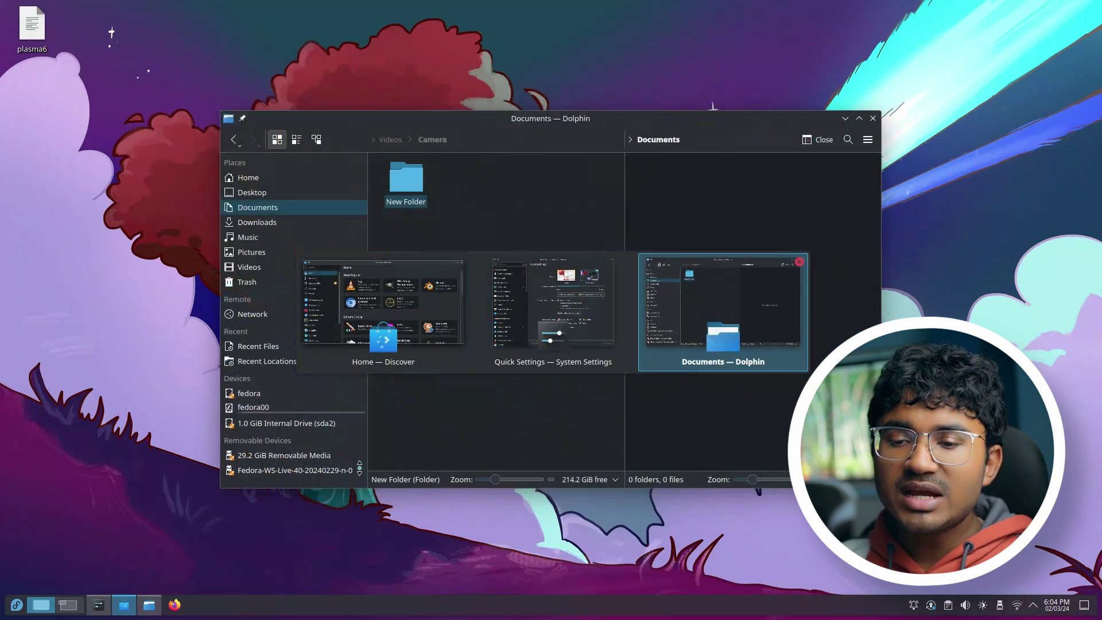
key(alt+Tab)
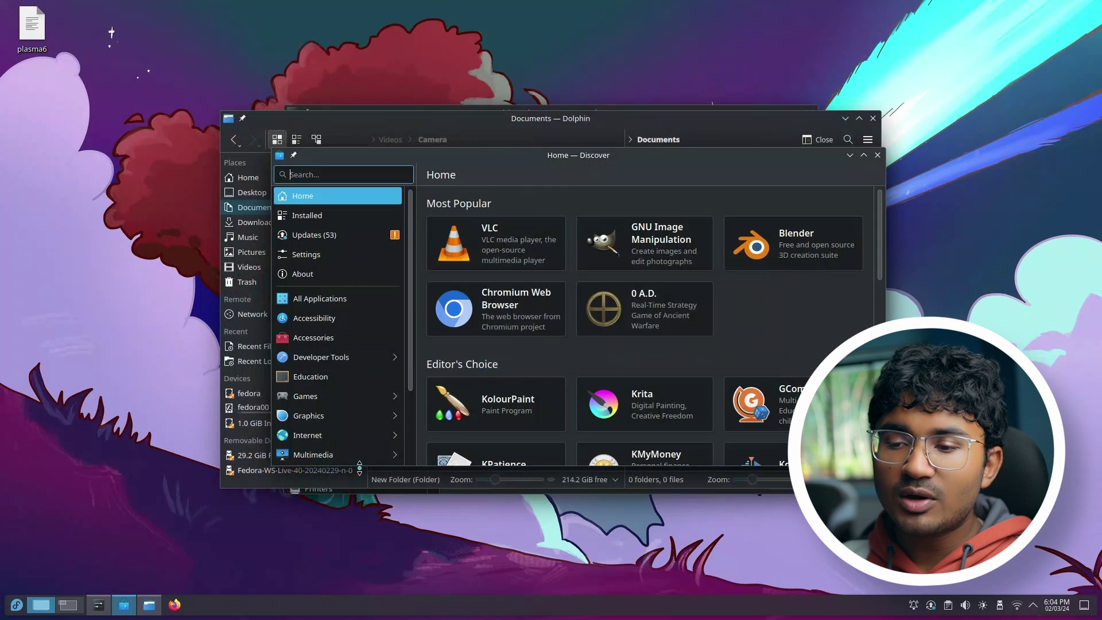
key(alt+Tab)
key(alt+Tab)
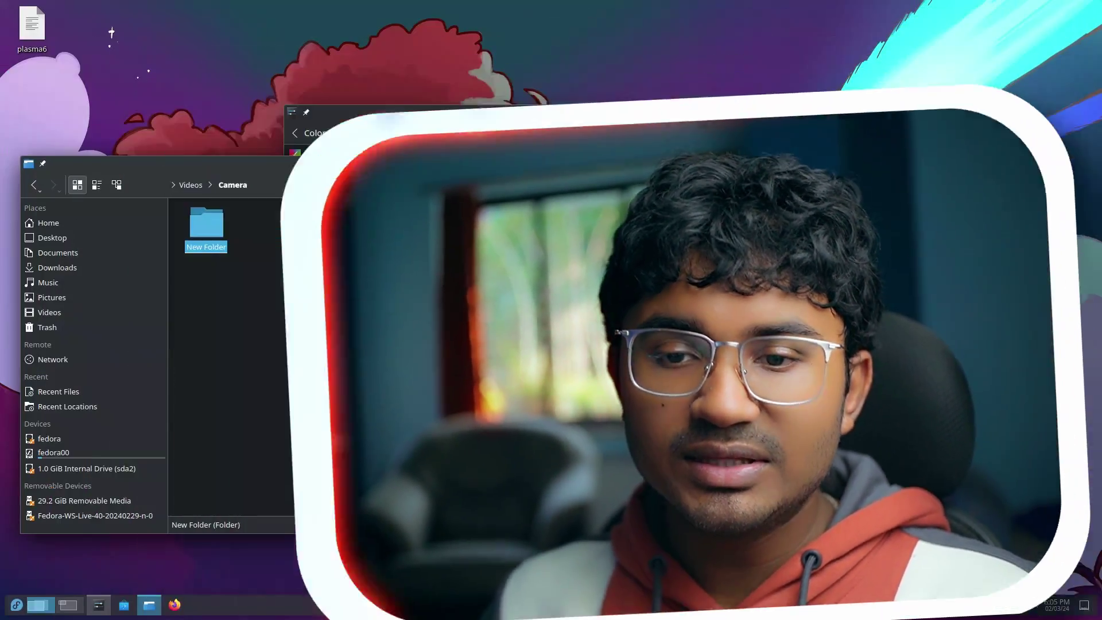
Toggle the Overview with Meta+W and the top-left hot corner, closing it with Escape.
key(super+w)
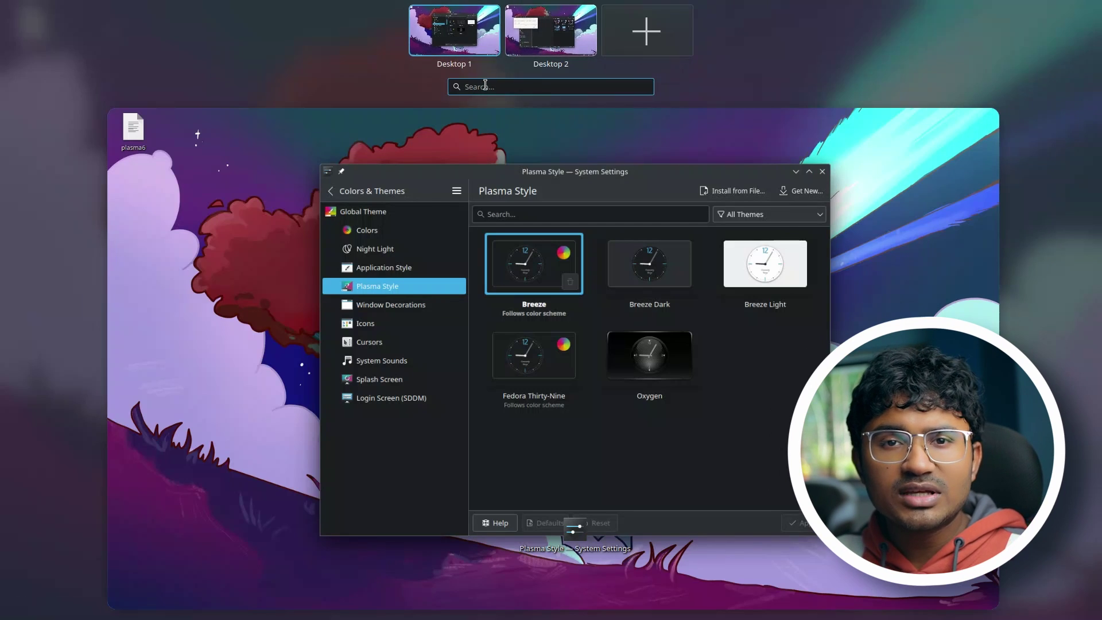
key(Escape)
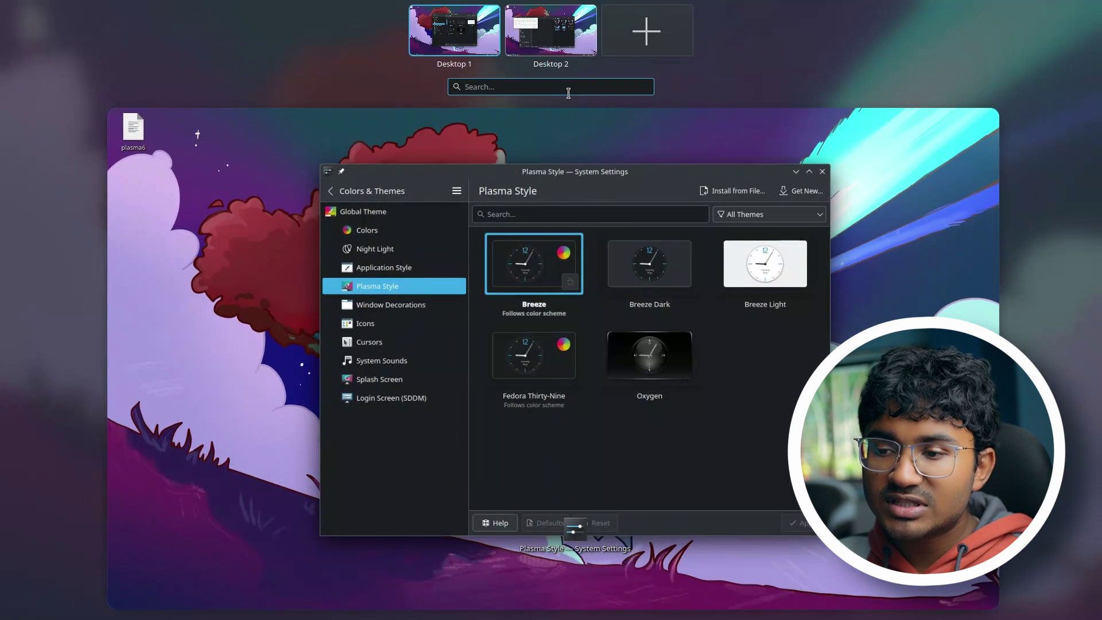
key(Escape)
mouse_move(1, 1)
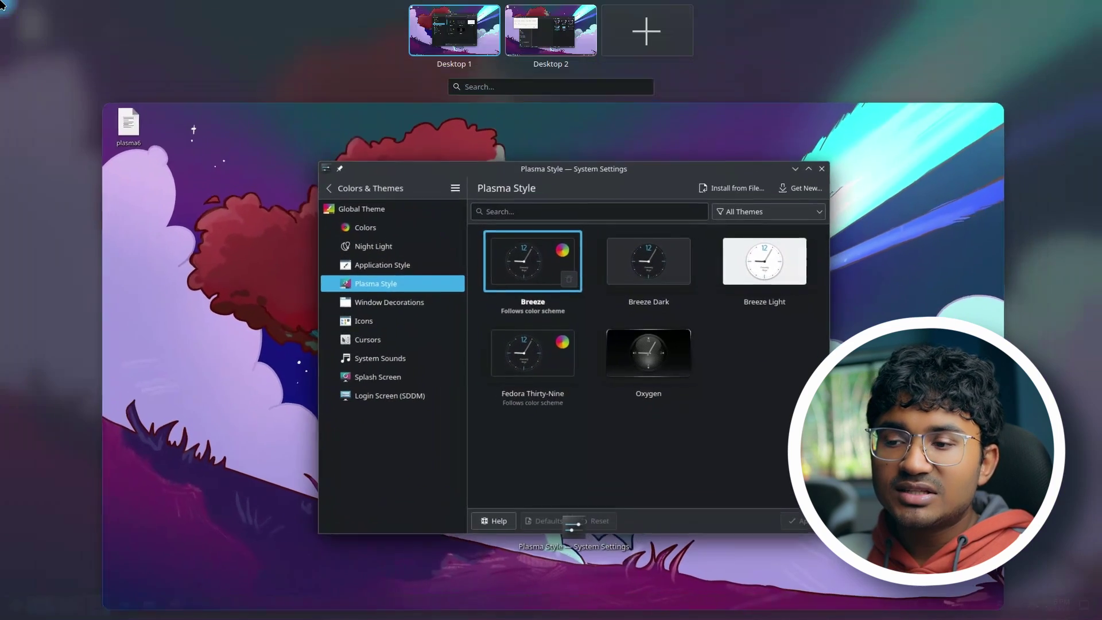
key(Escape)
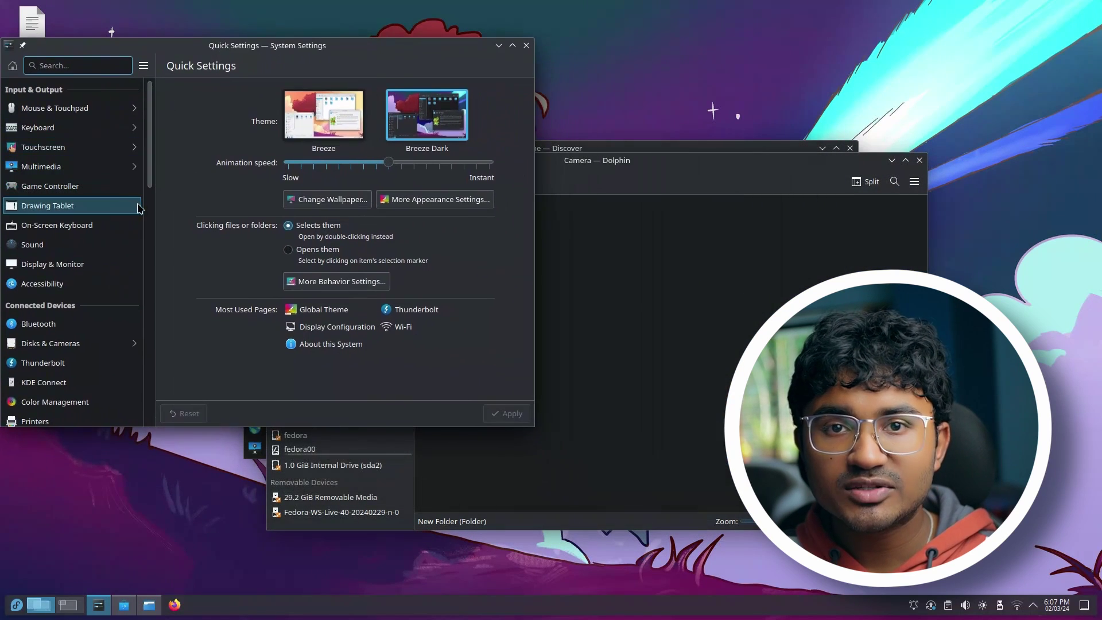
Raise Dolphin, move it up over Discover, and view Recent Locations.
scroll(138, 241, down, 10)
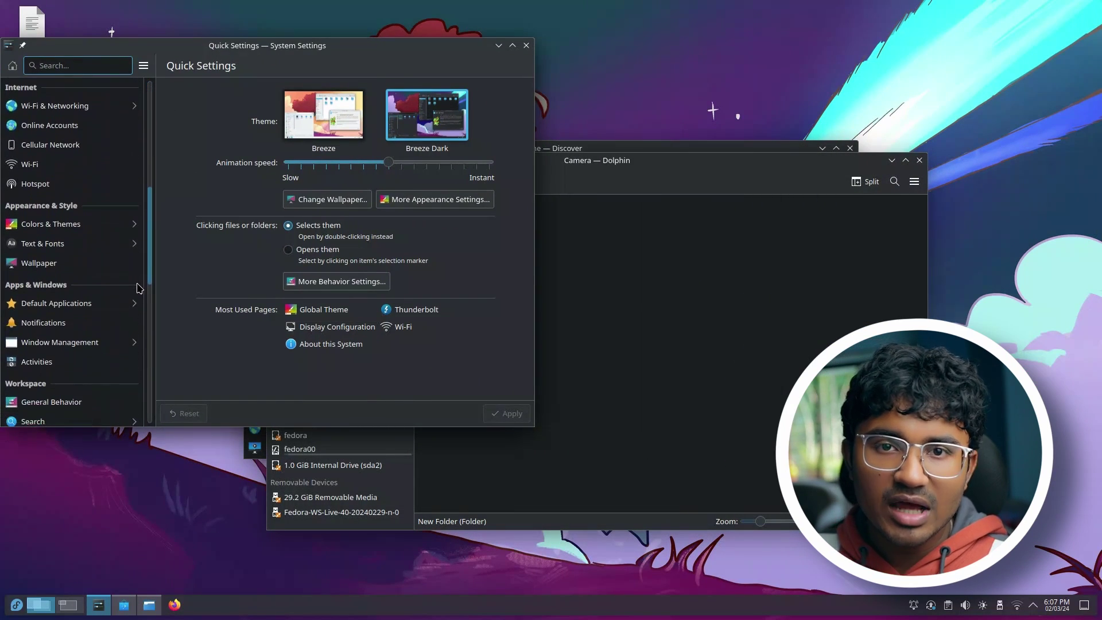
click(586, 322)
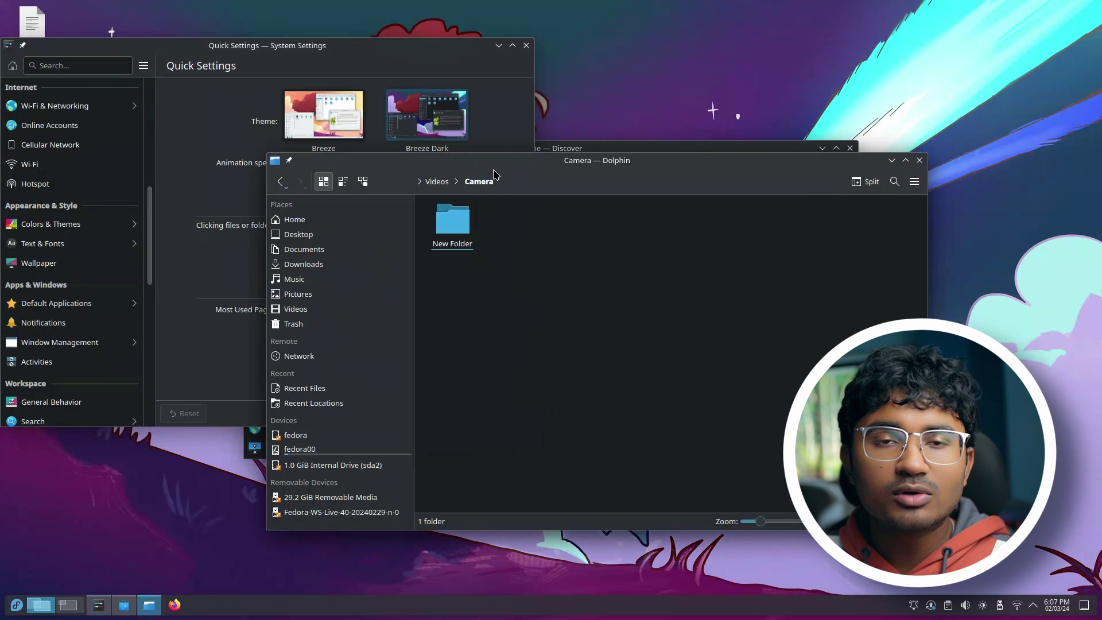
drag(494, 173, 589, 101)
click(410, 331)
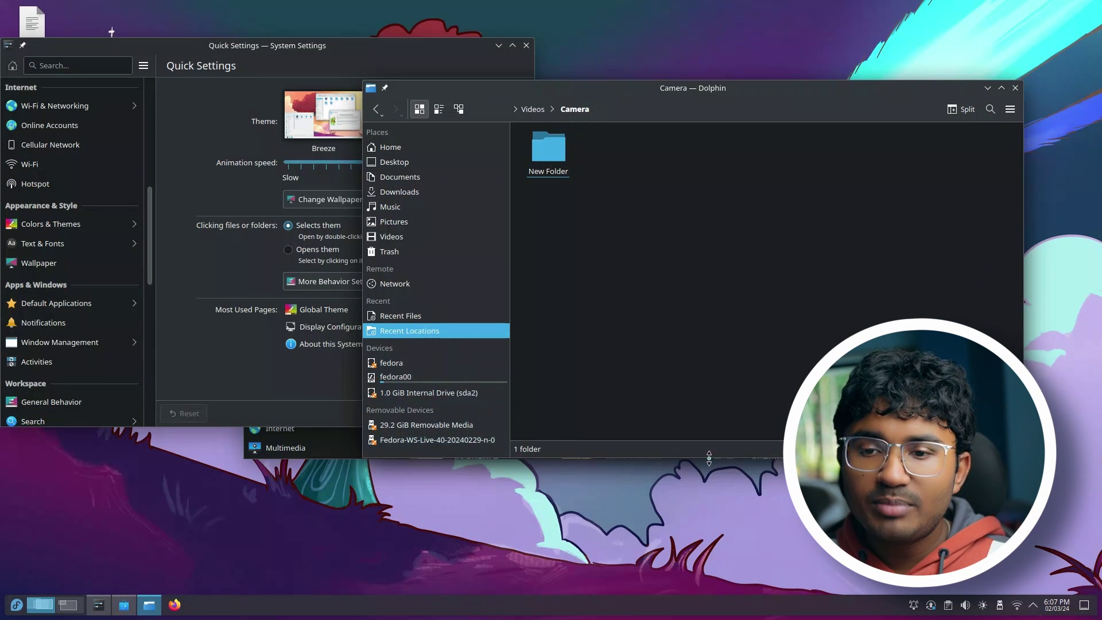
Make the Dolphin window taller and narrower, then close it.
drag(722, 458, 717, 521)
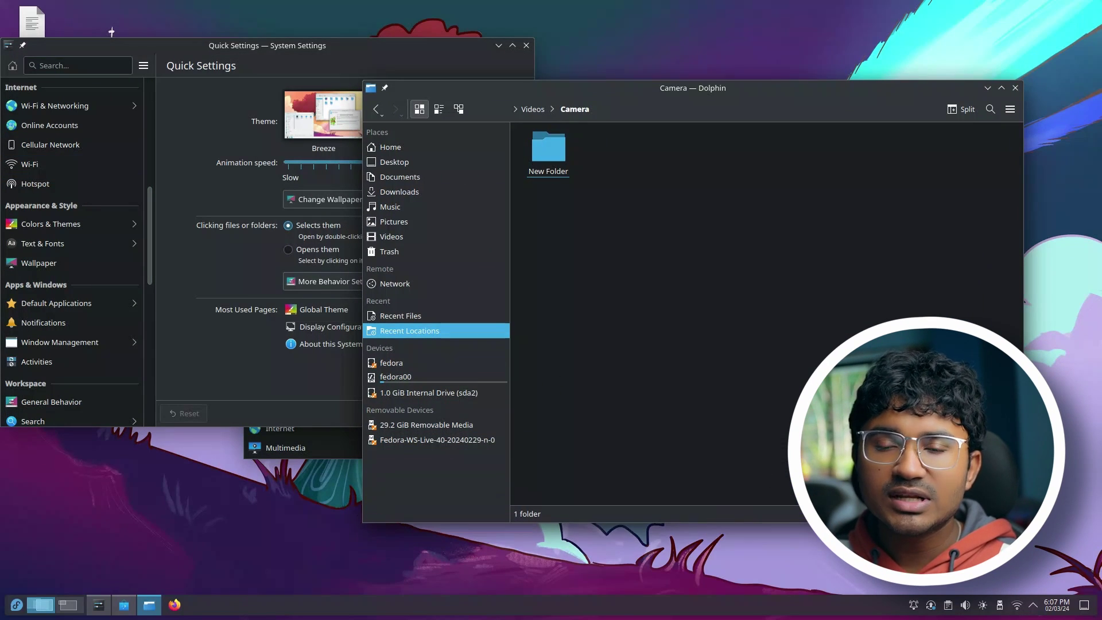
drag(1029, 354, 887, 354)
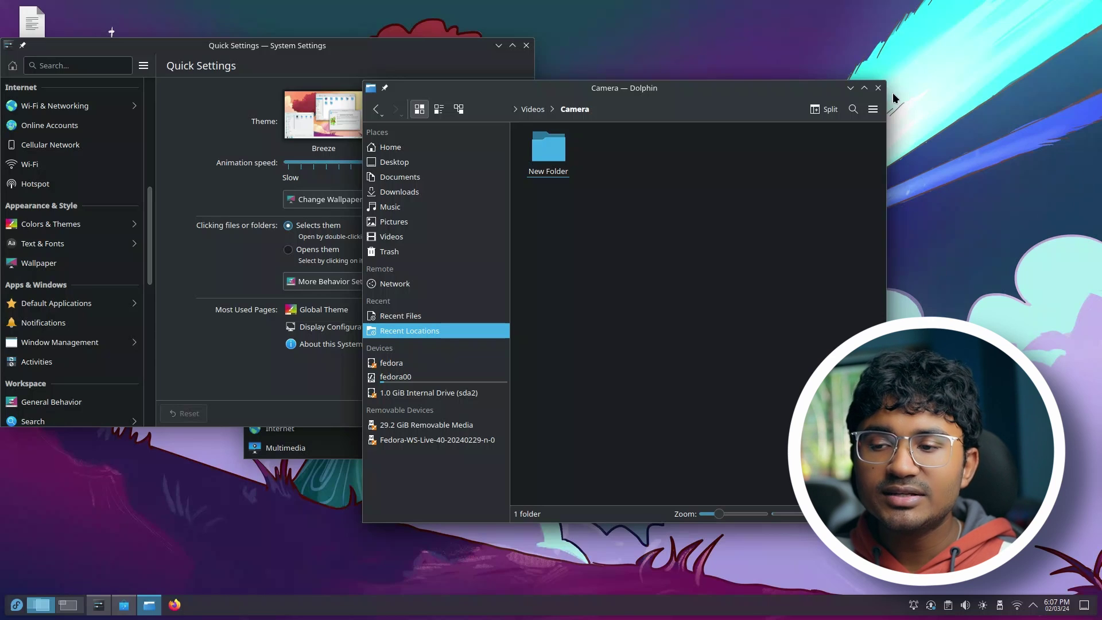
click(879, 88)
Centre System Settings, place Discover top-left, and narrow Discover into its mobile layout.
drag(382, 51, 669, 182)
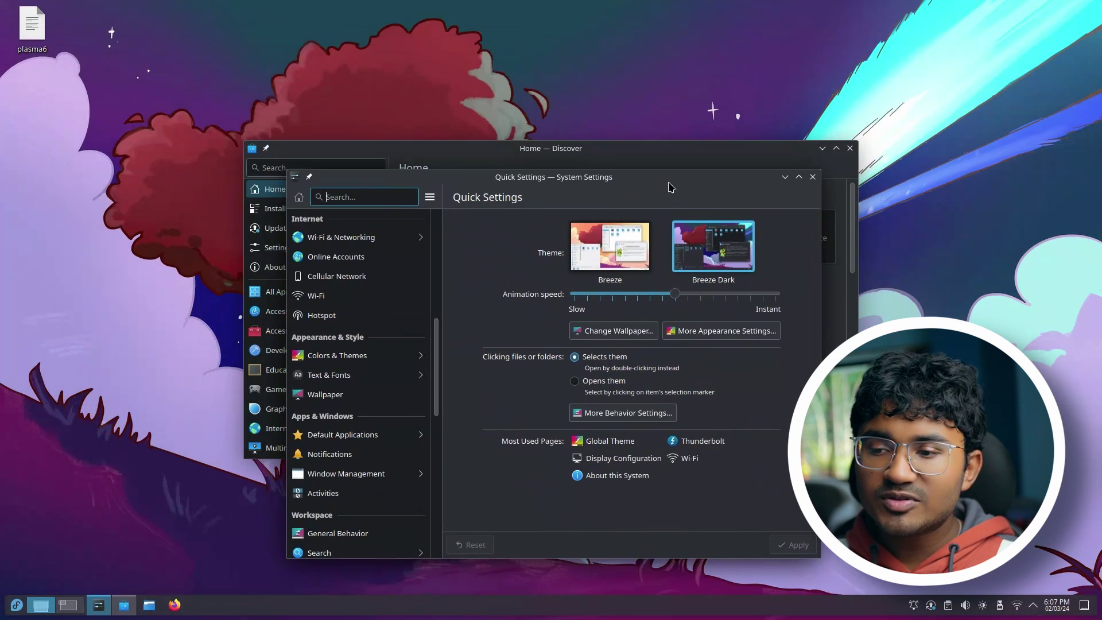
drag(534, 190, 711, 146)
drag(429, 151, 198, 92)
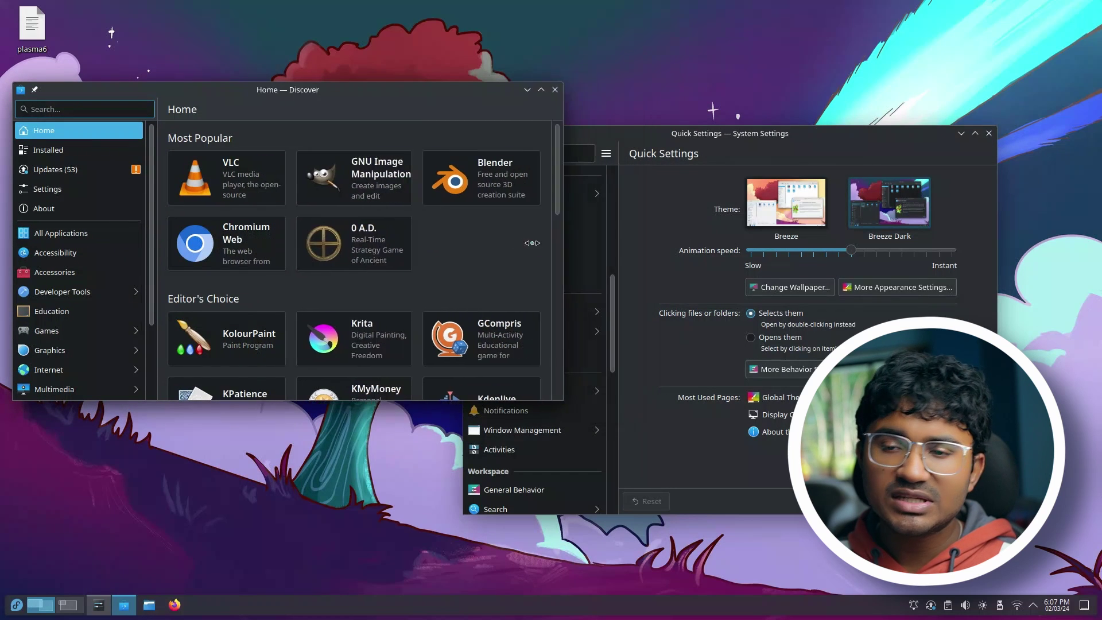
drag(532, 243, 405, 249)
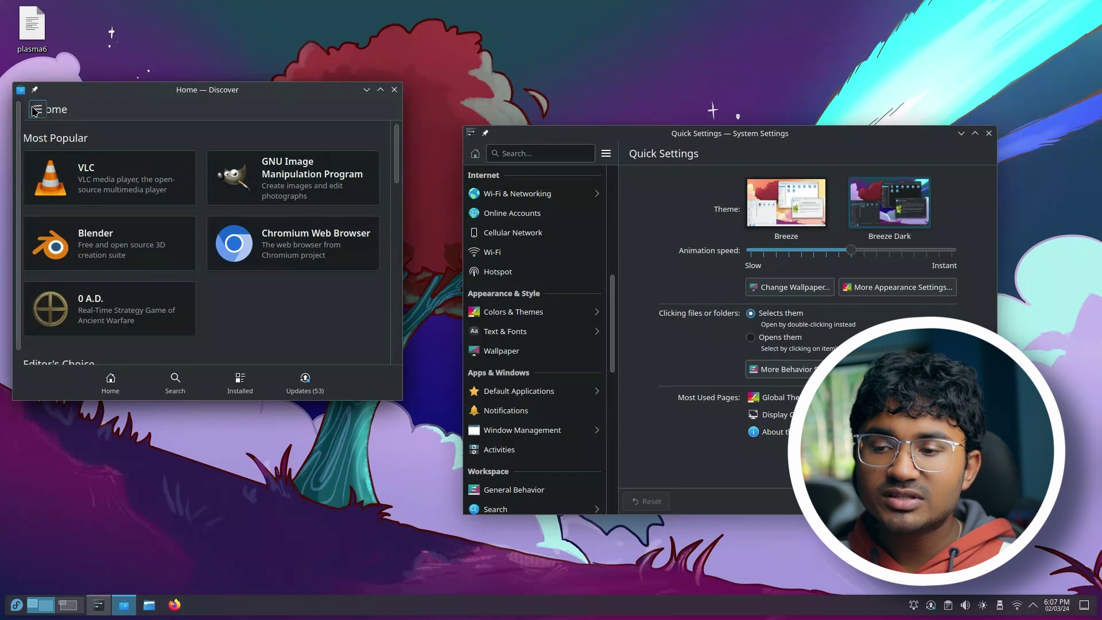
Open Discover's app category drawer and scroll through the categories.
click(33, 111)
scroll(109, 172, down, 2)
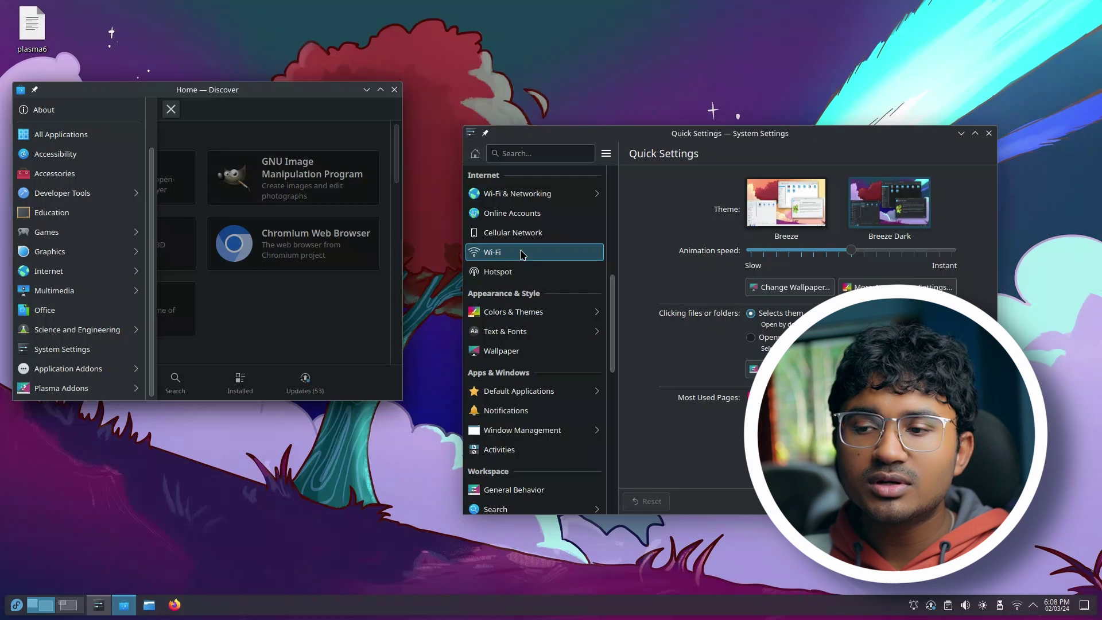
scroll(513, 345, down, 1)
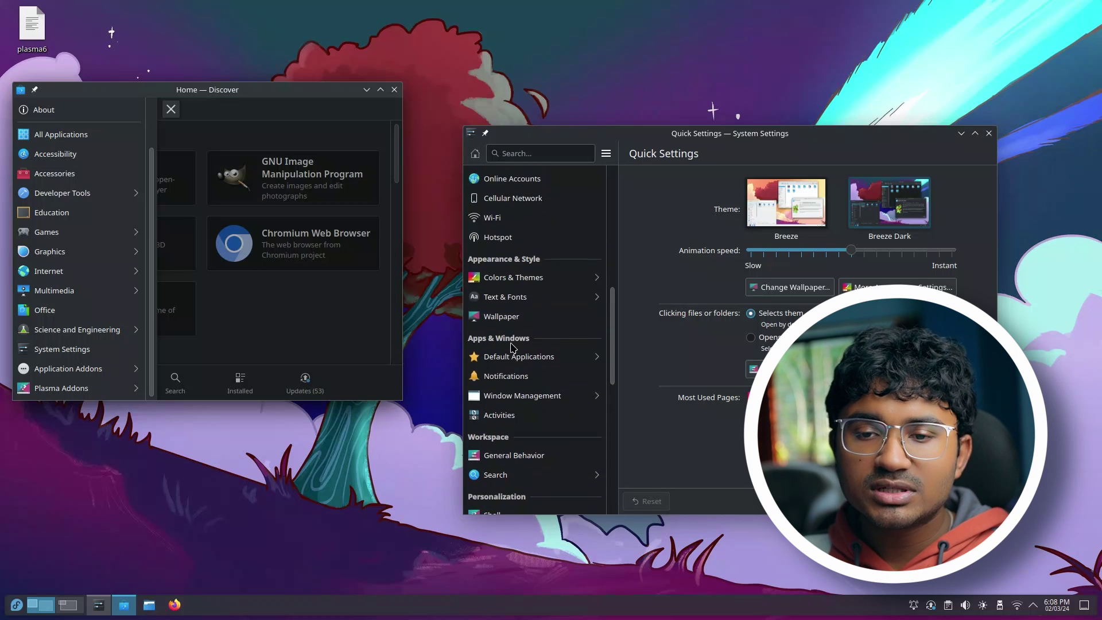
scroll(513, 345, up, 1)
scroll(513, 344, down, 3)
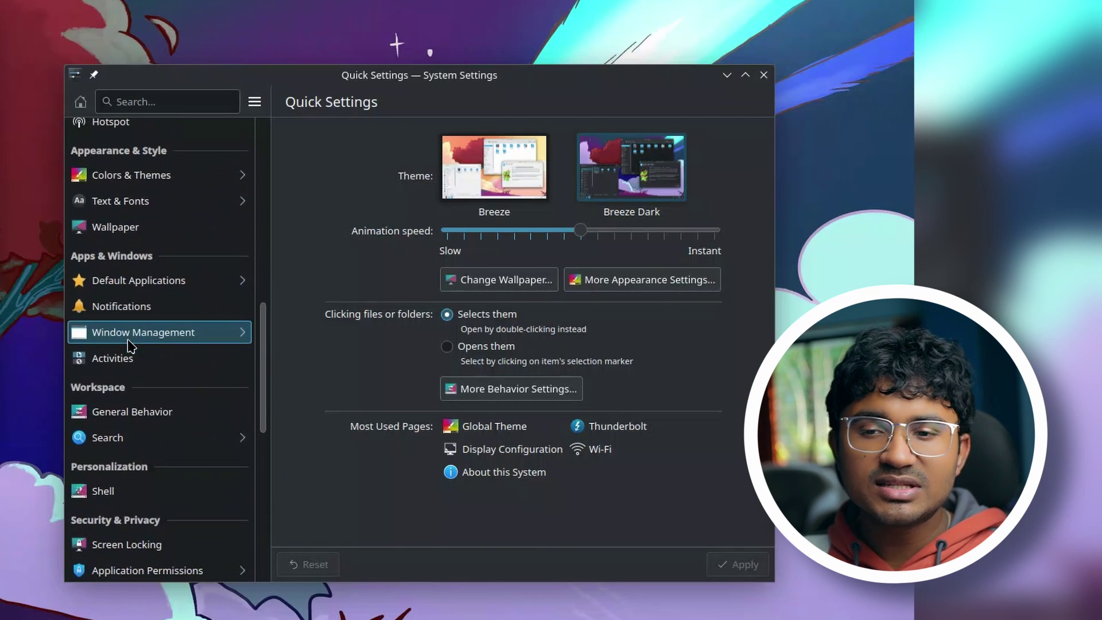
scroll(130, 345, down, 5)
scroll(128, 346, up, 15)
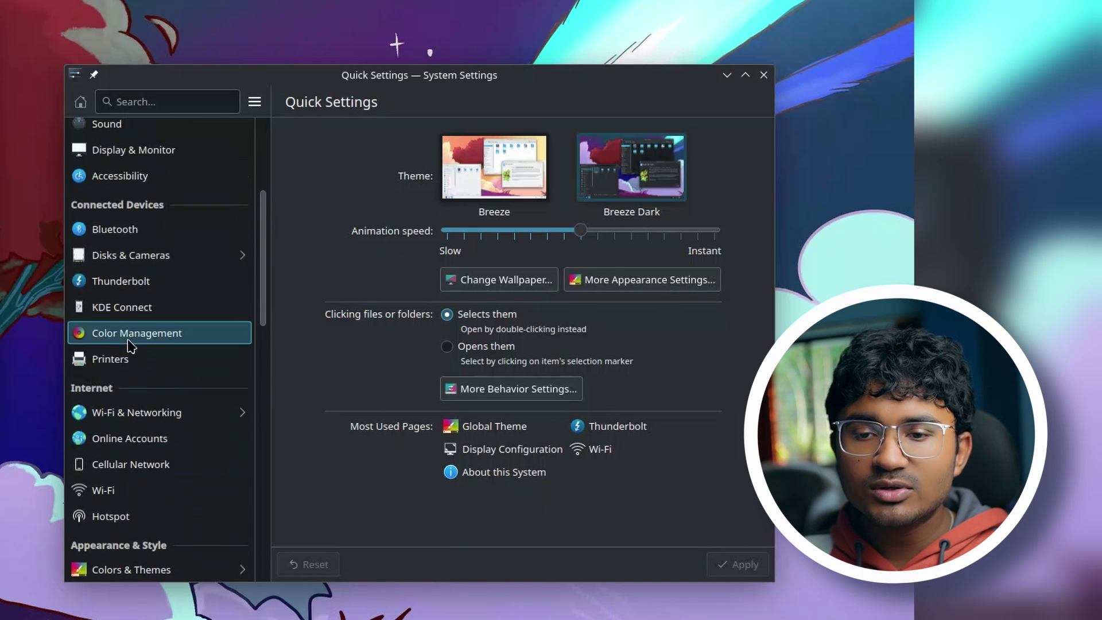
scroll(129, 345, up, 5)
Visit the Sound, On-Screen Keyboard, Wi-Fi and Hotspot pages in System Settings.
click(143, 321)
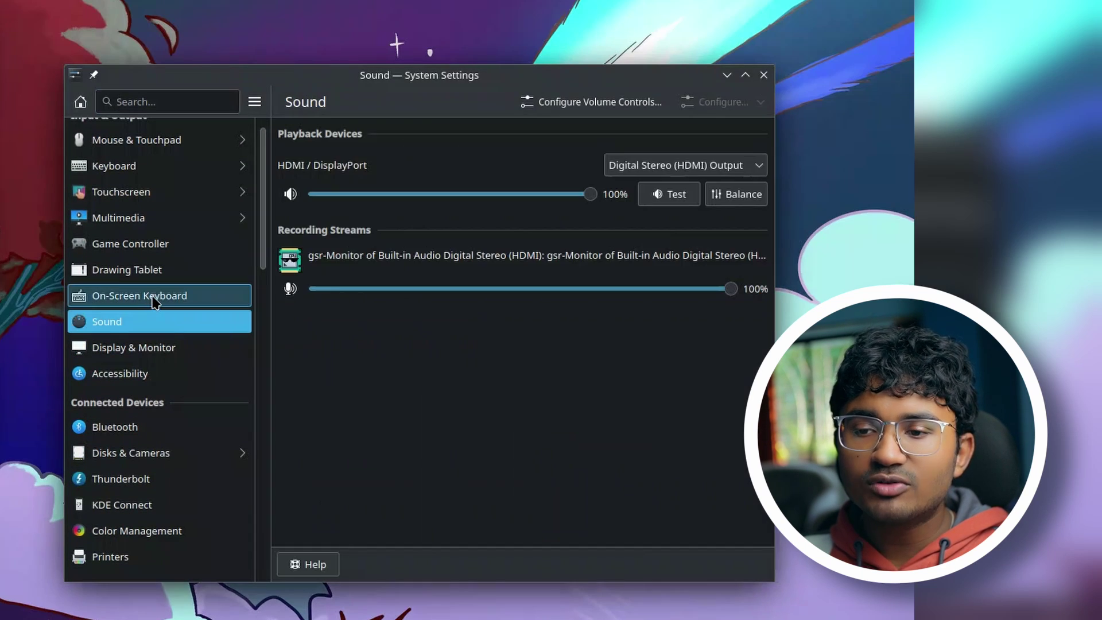
click(154, 297)
scroll(135, 370, down, 10)
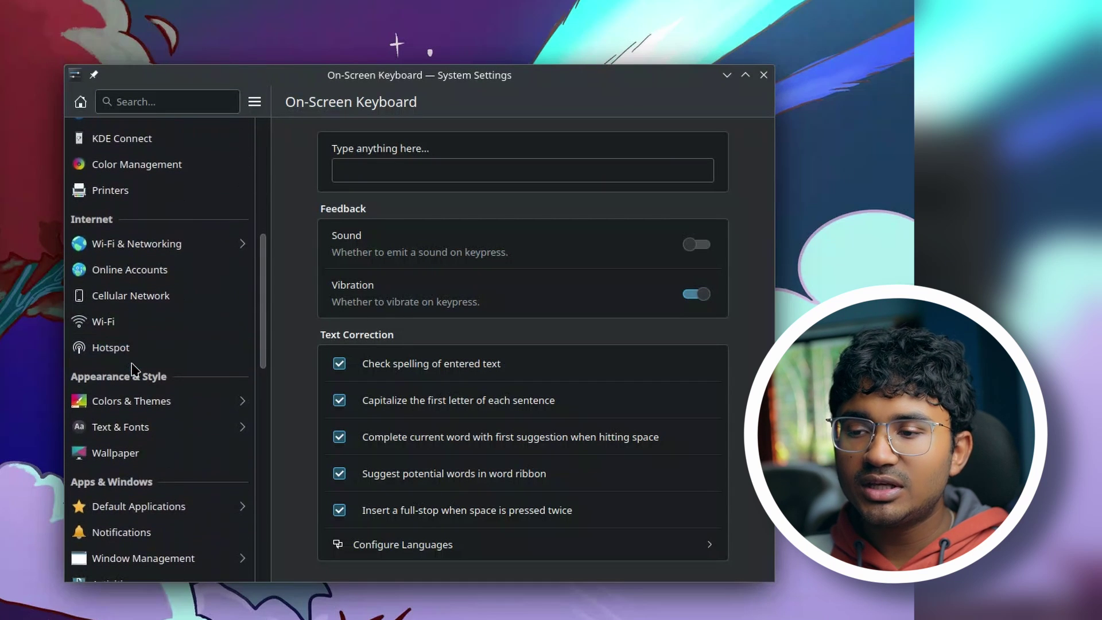
click(138, 323)
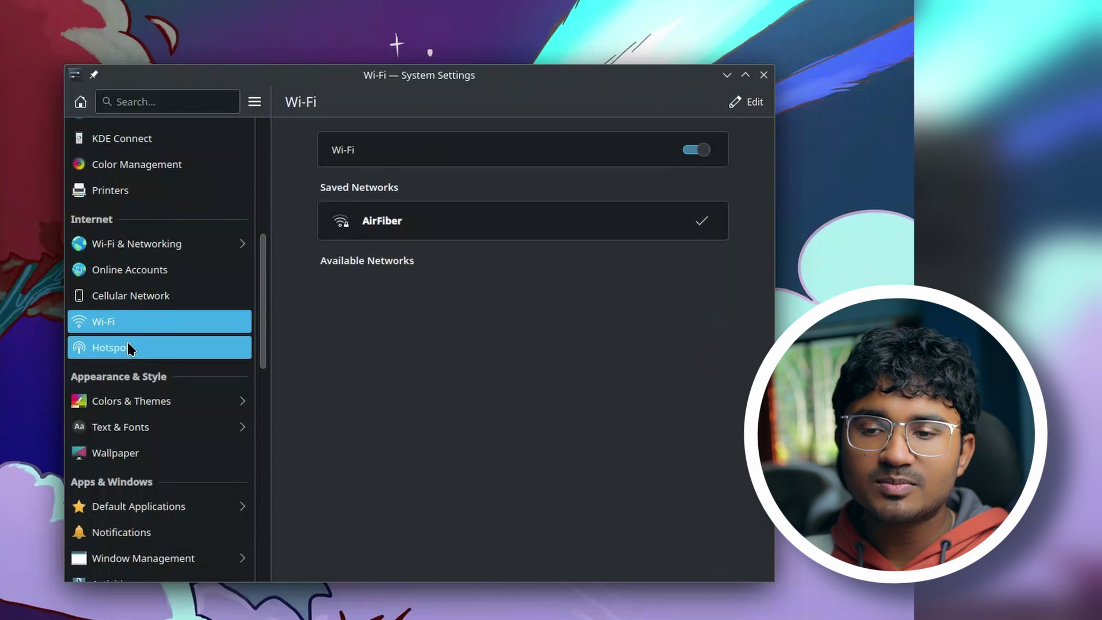
click(128, 347)
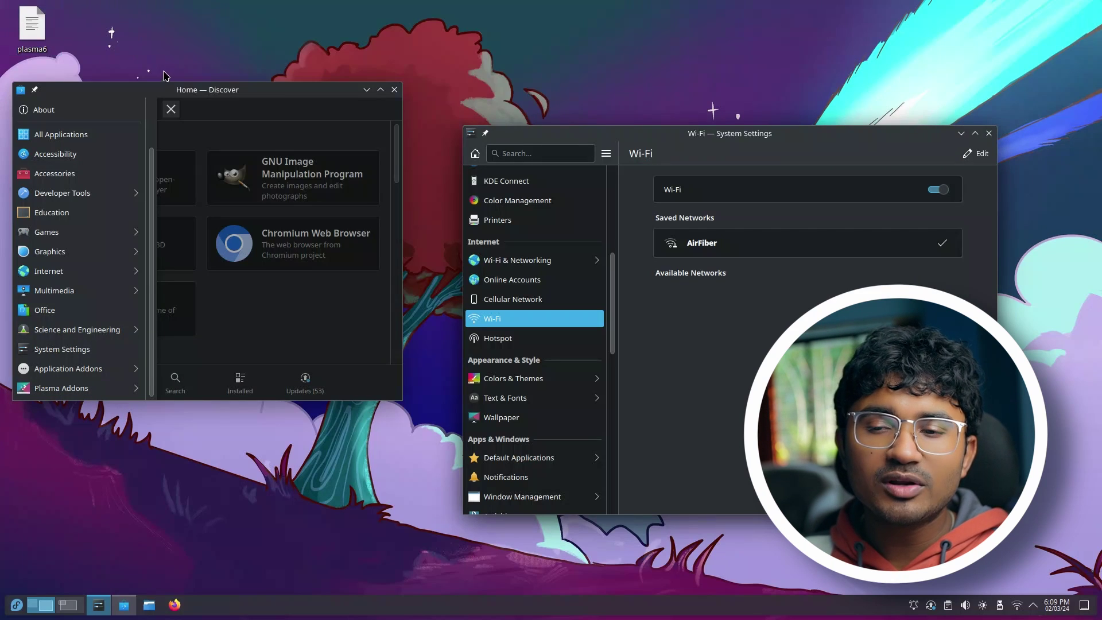
mouse_move(1, 1)
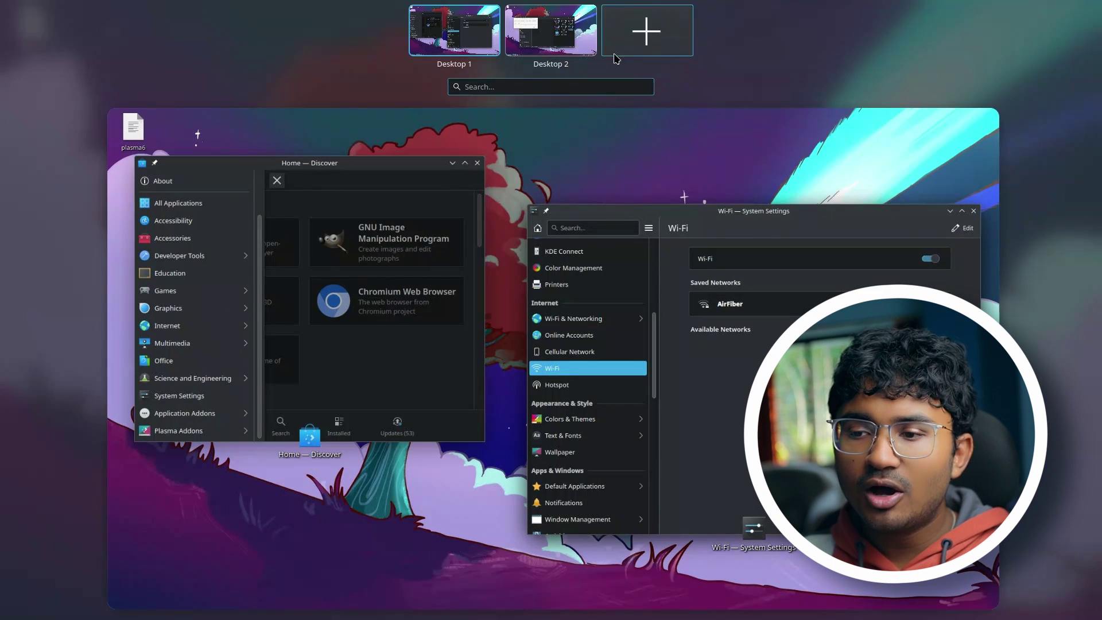
Add Desktop 3 in the Overview, drag Discover onto it, and switch to Desktop 3.
click(645, 31)
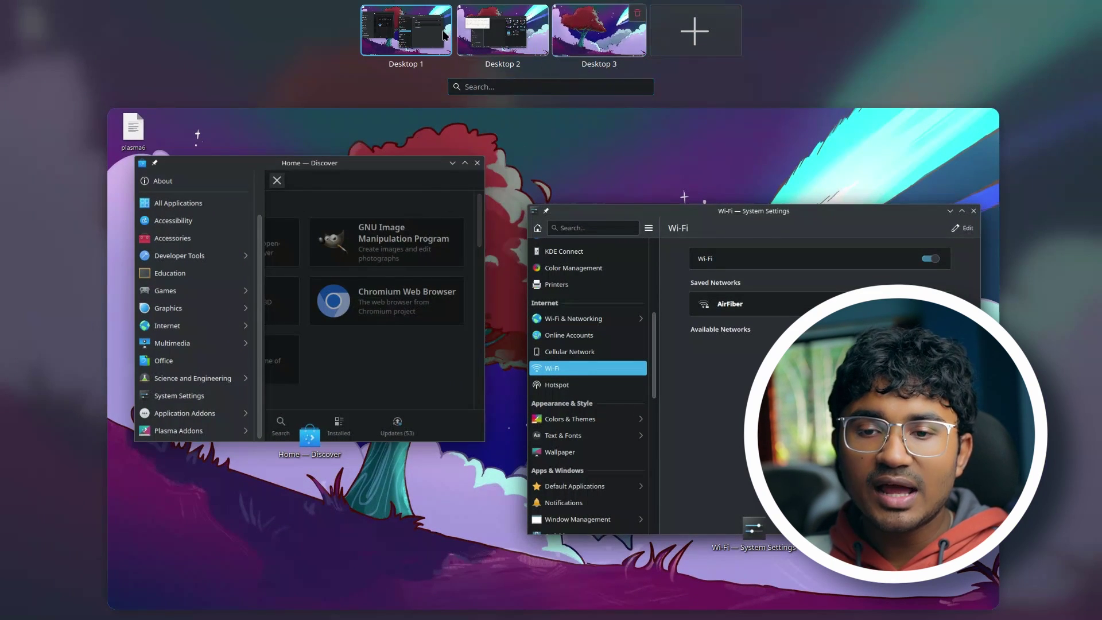
click(588, 44)
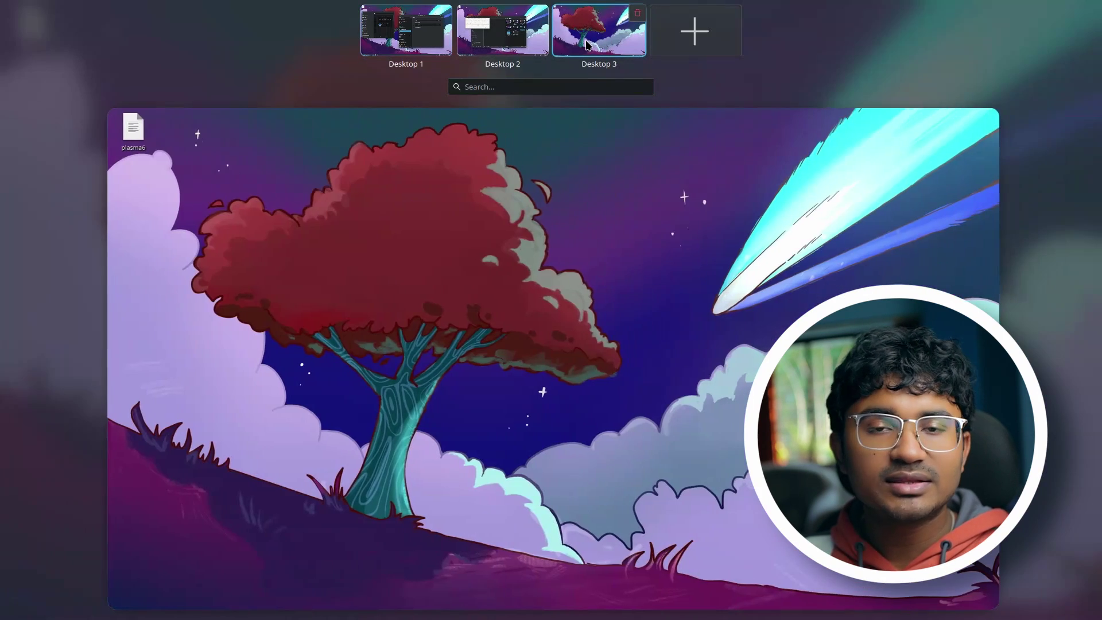
click(401, 47)
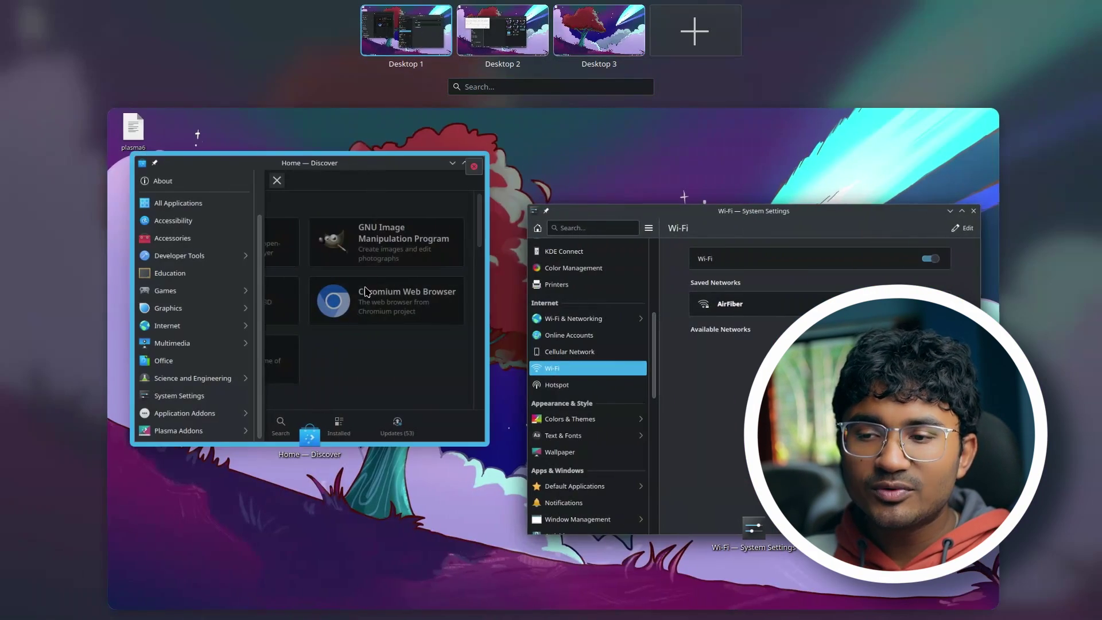
drag(344, 230, 598, 34)
click(606, 32)
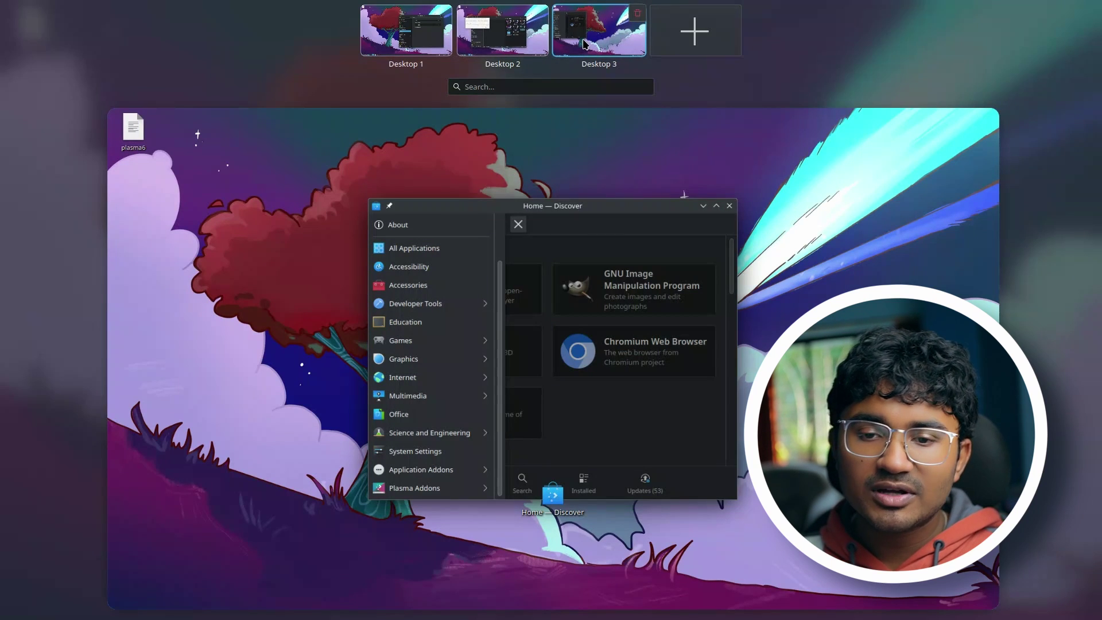
Add a fourth desktop, leave the Overview, centre Discover and close its category drawer.
click(696, 46)
click(741, 56)
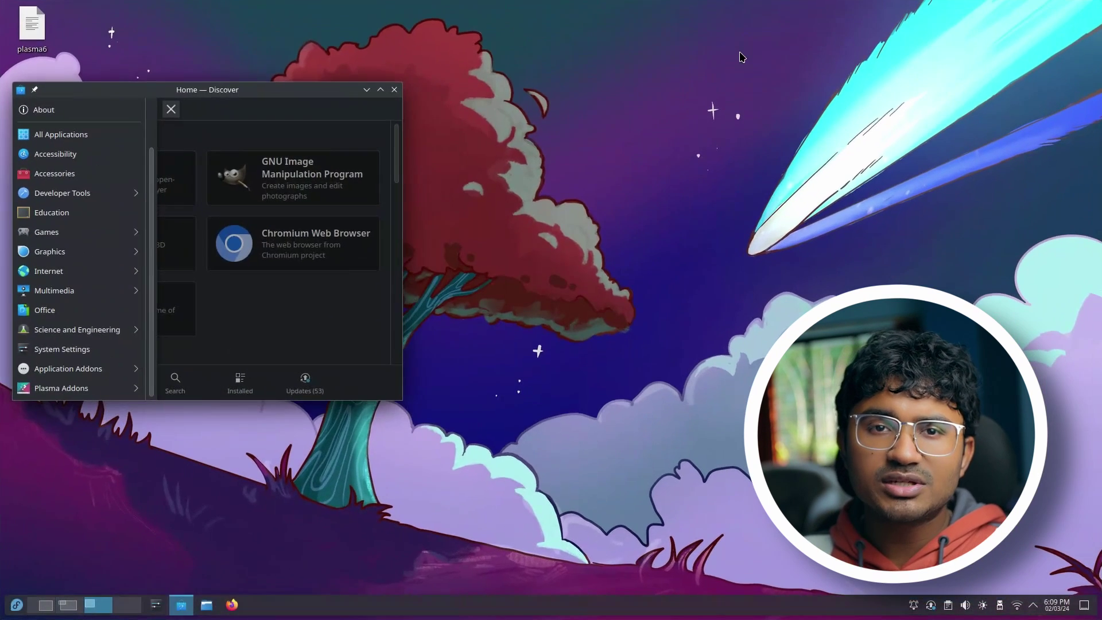
scroll(56, 606, up, 4)
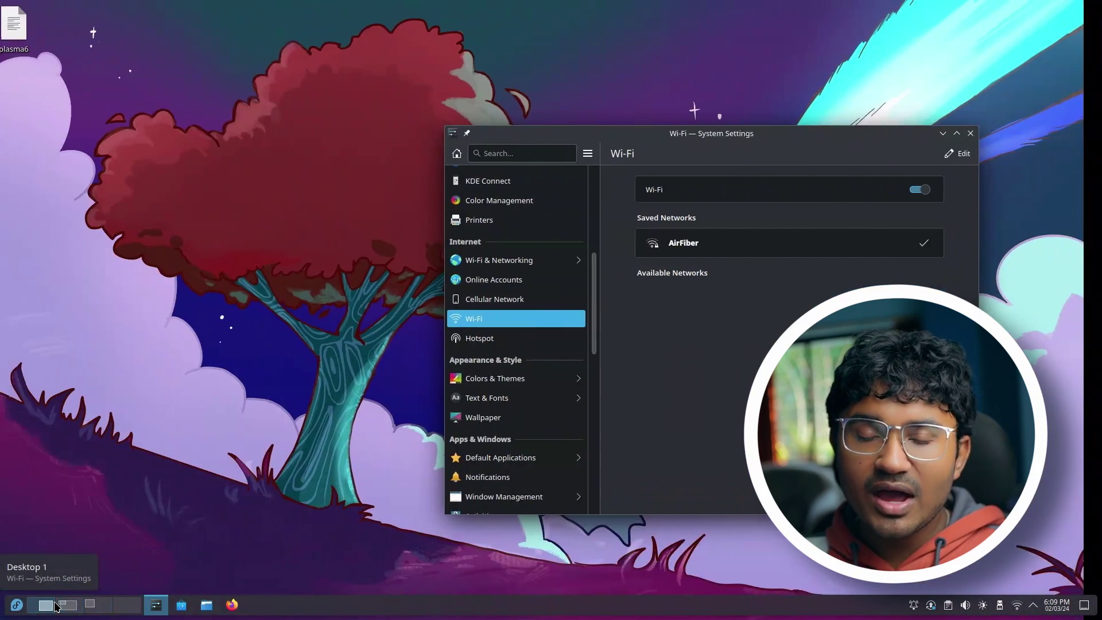
scroll(56, 605, down, 2)
scroll(56, 606, up, 1)
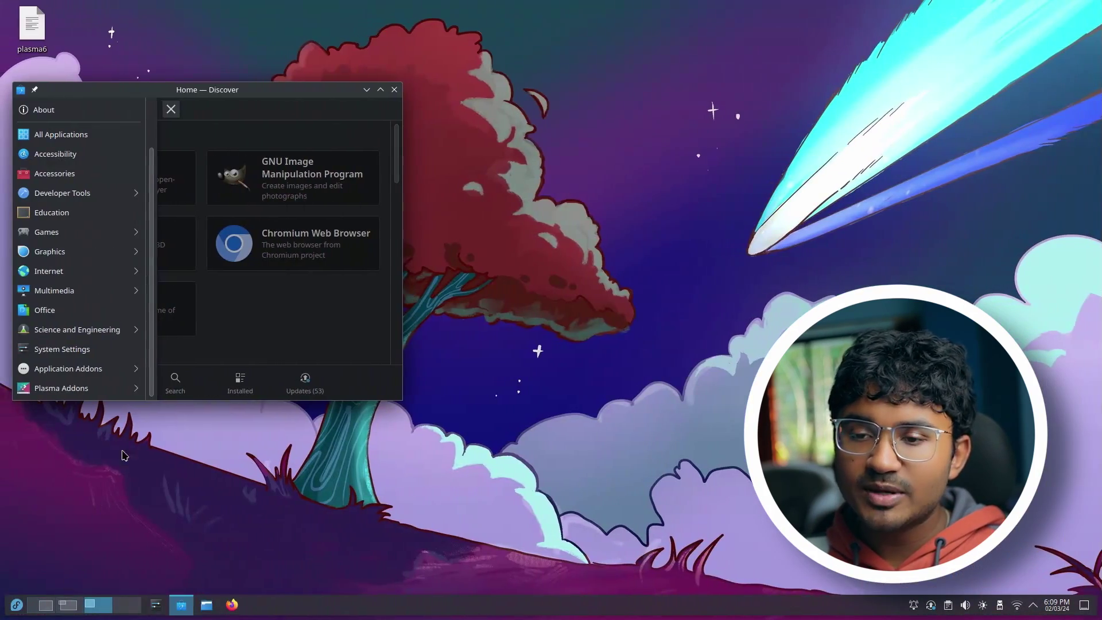
drag(213, 98, 416, 108)
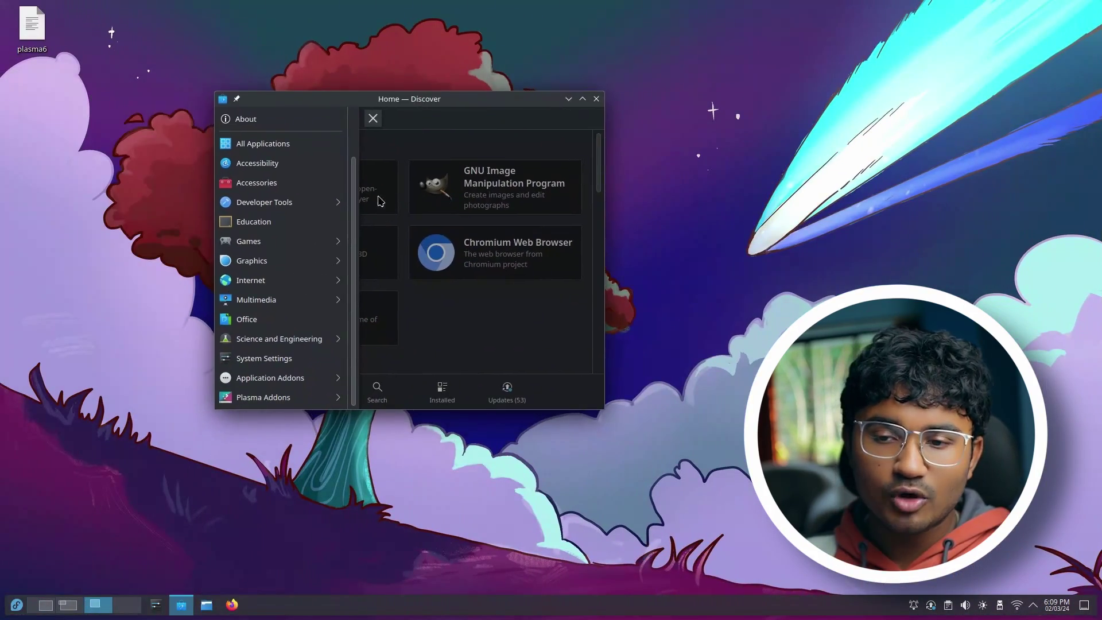
click(378, 123)
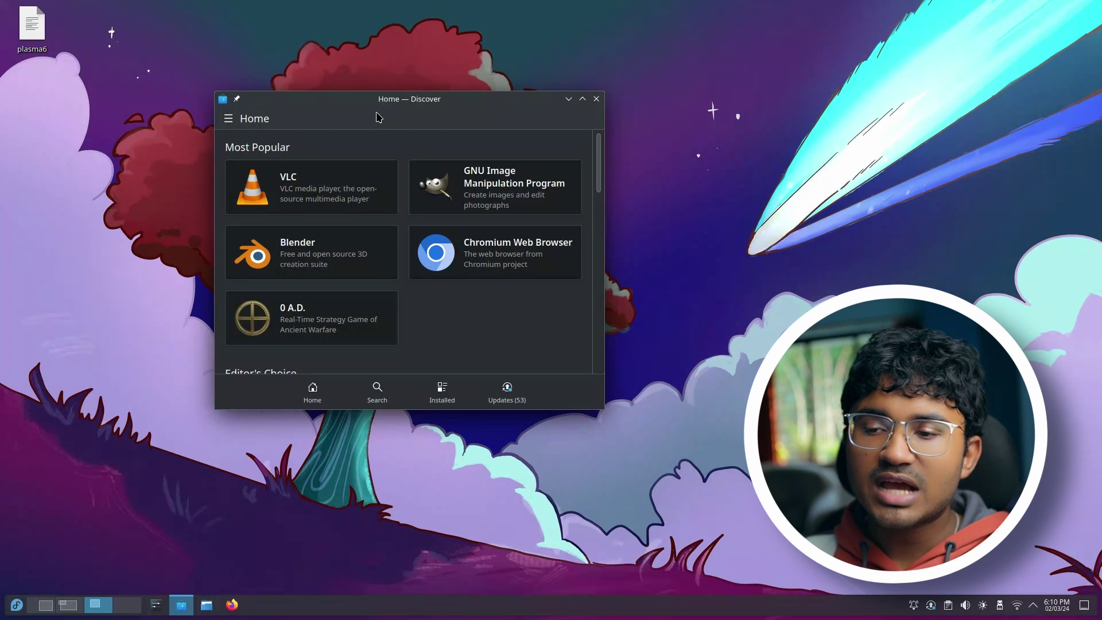
scroll(109, 617, up, 2)
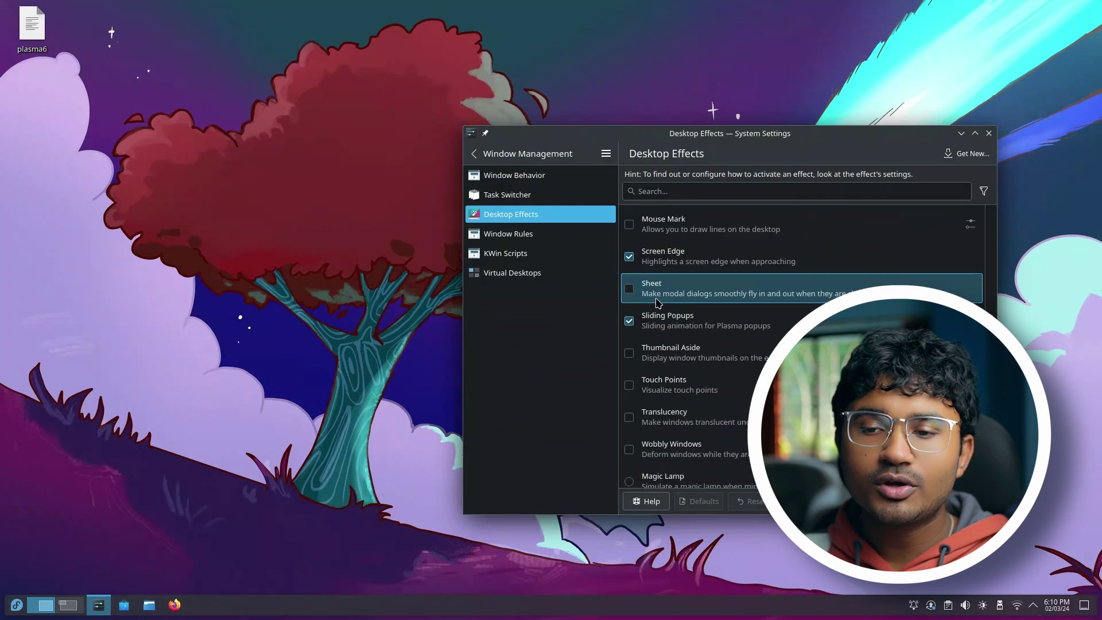
Scroll down the Desktop Effects list and tick the Cube effect.
scroll(658, 302, down, 10)
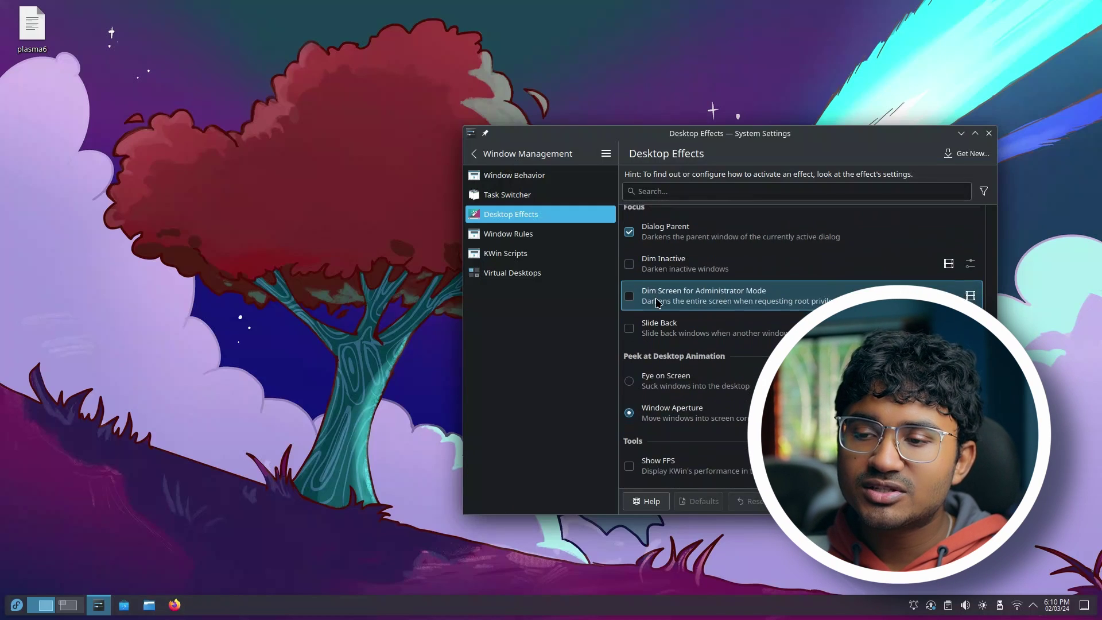
scroll(658, 302, down, 10)
scroll(658, 302, down, 2)
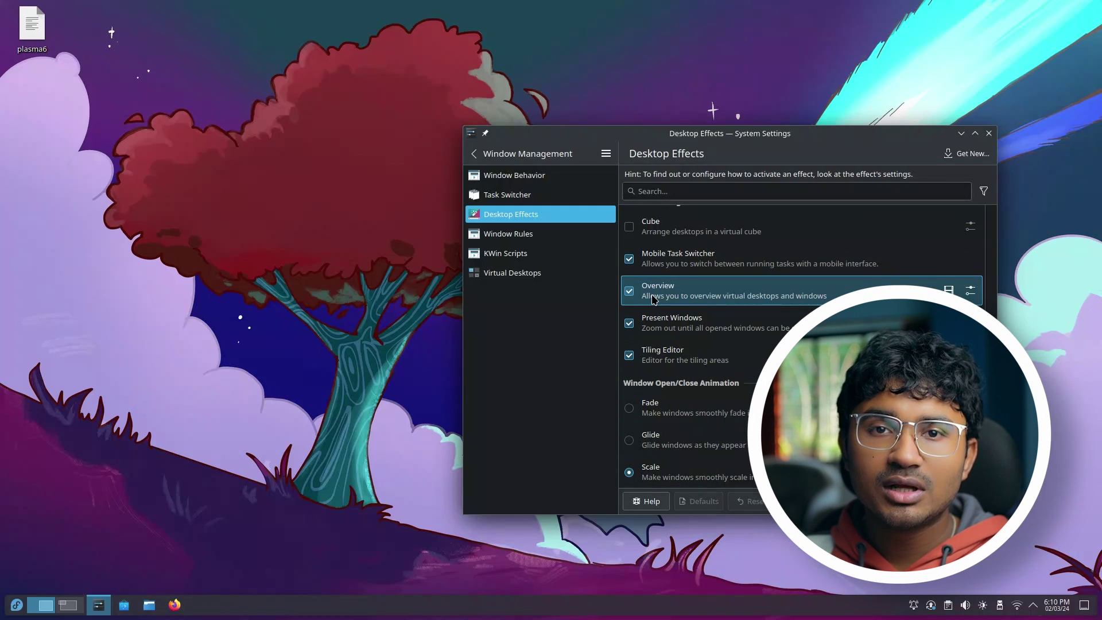
click(630, 227)
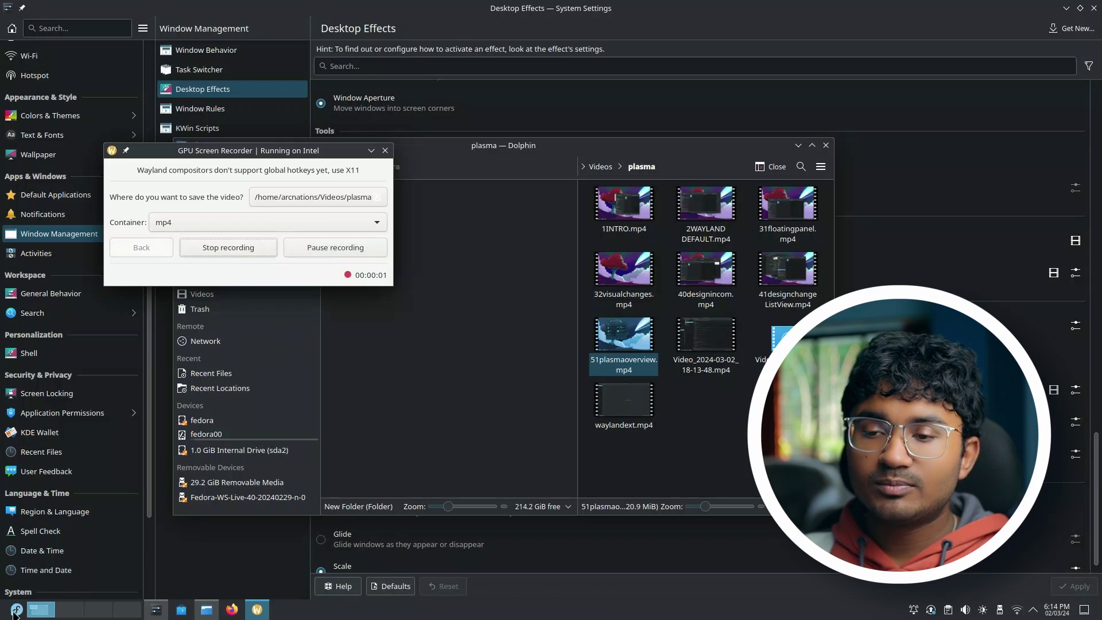
Clear the 'plas' Overview search, switch to empty Desktop 2, and search 'plasma' in KRunner.
mouse_move(2, 5)
text(plas)
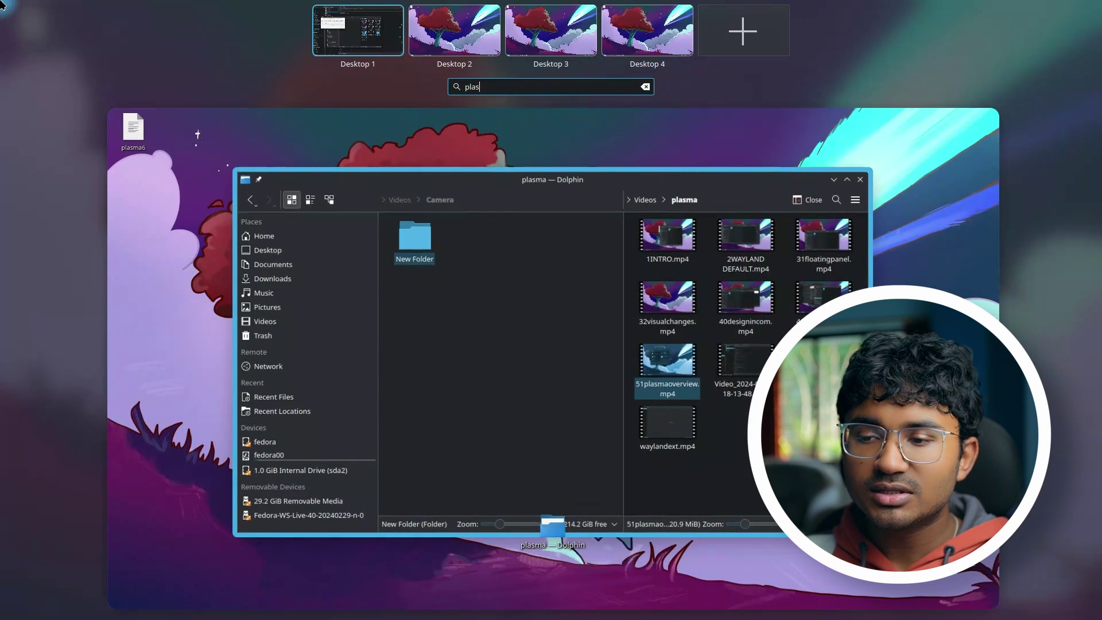
key(BackSpace)
key(BackSpace)
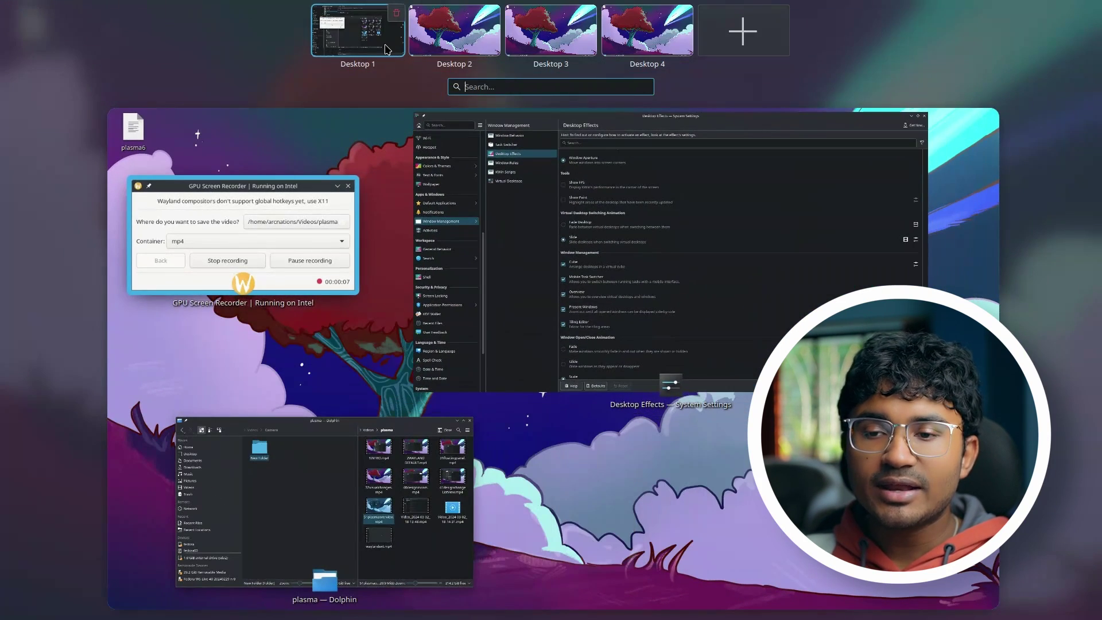
click(418, 49)
text(plasma)
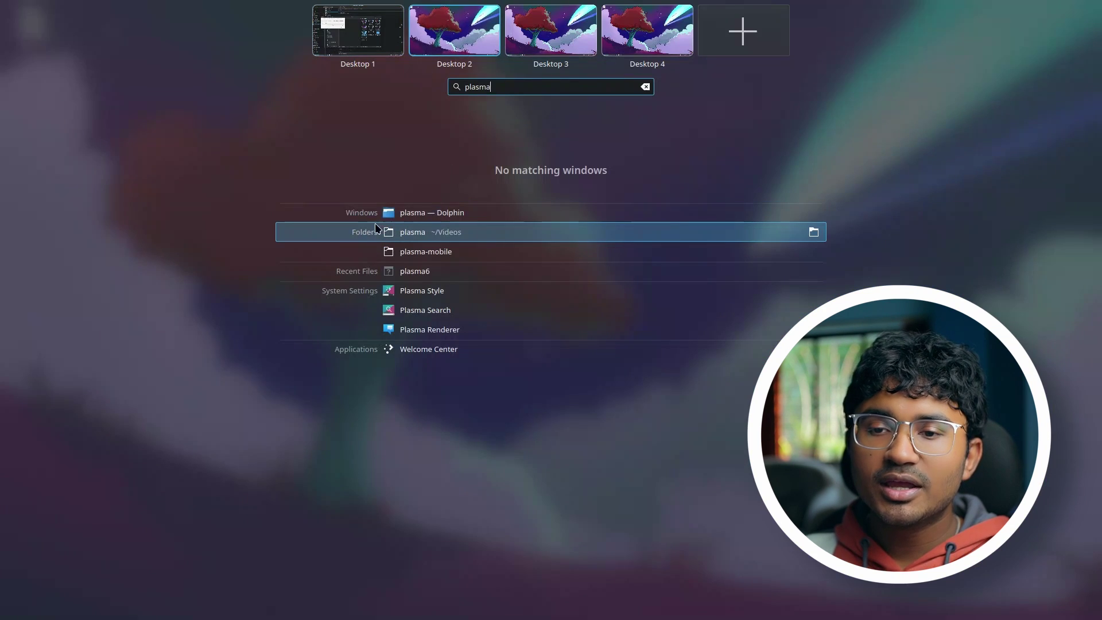
key(alt+space)
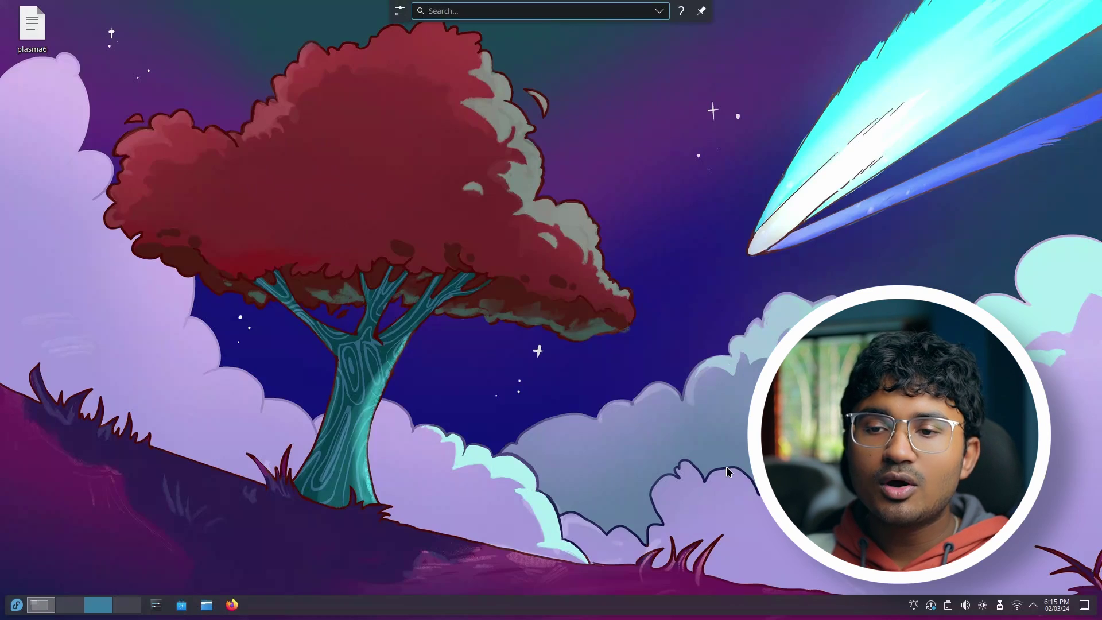
text(p)
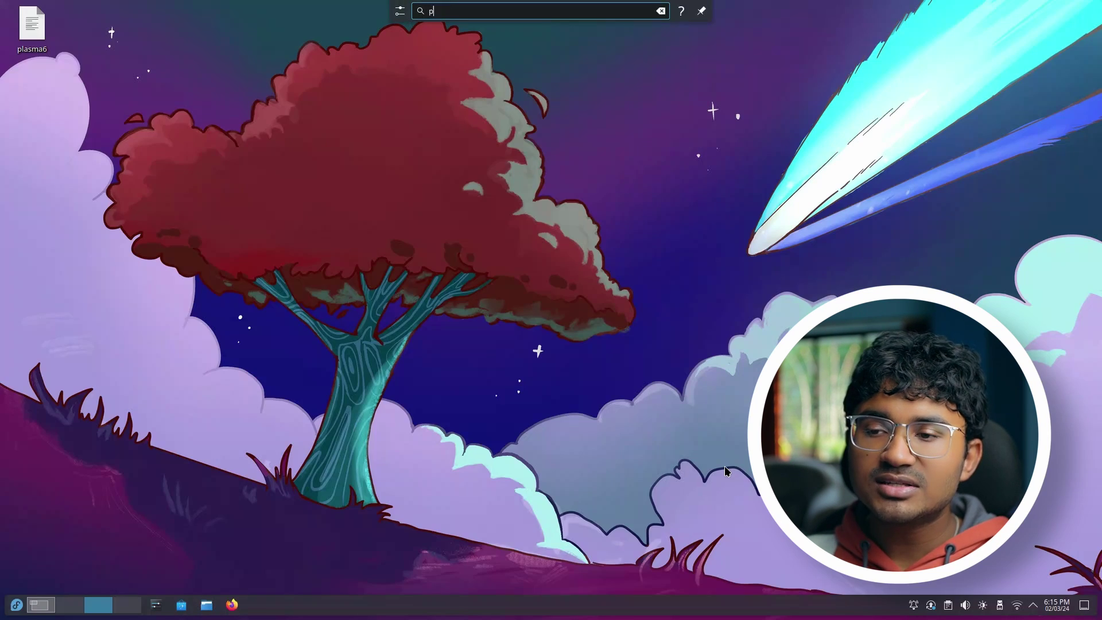
text(lasma)
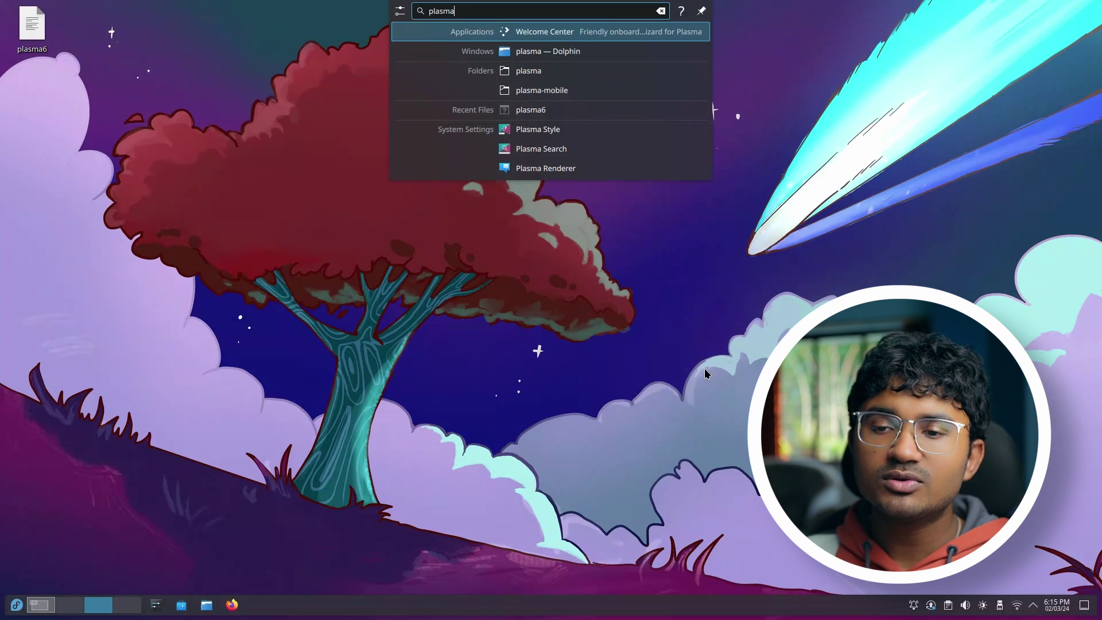
Open Plasma Search settings from KRunner, toggle Browser History off and back on, and move the window.
click(542, 149)
click(383, 175)
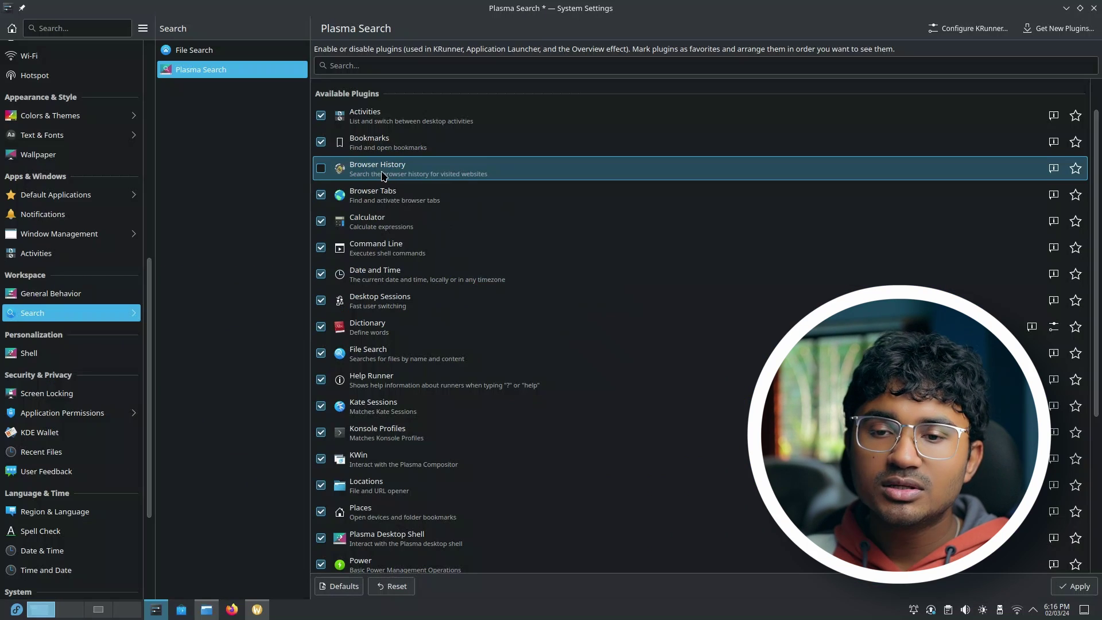
click(349, 167)
click(366, 166)
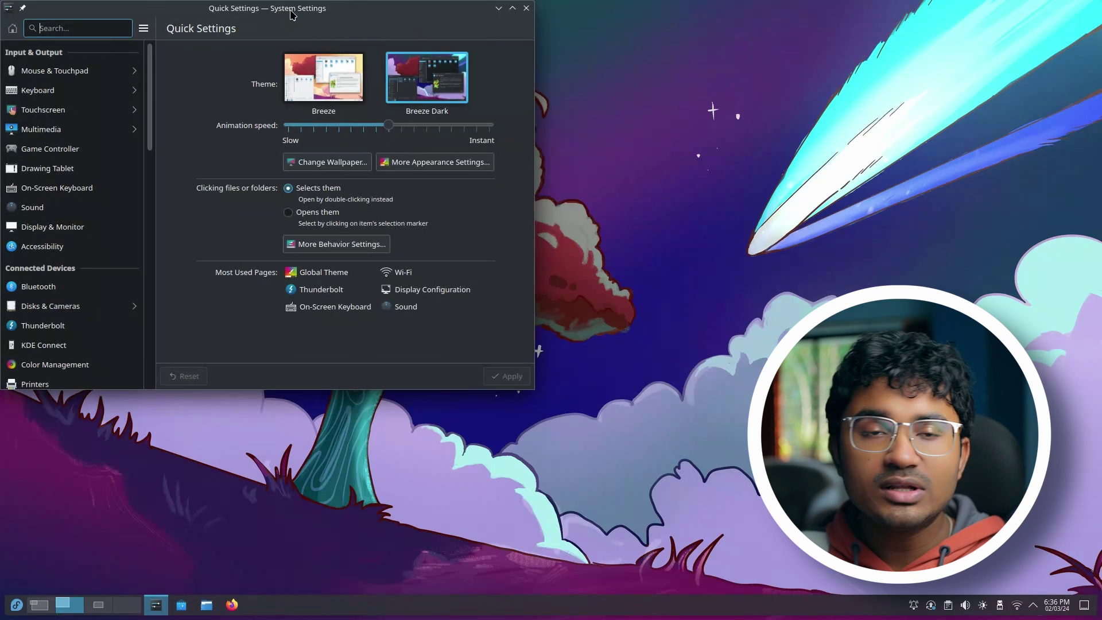
drag(292, 14, 357, 112)
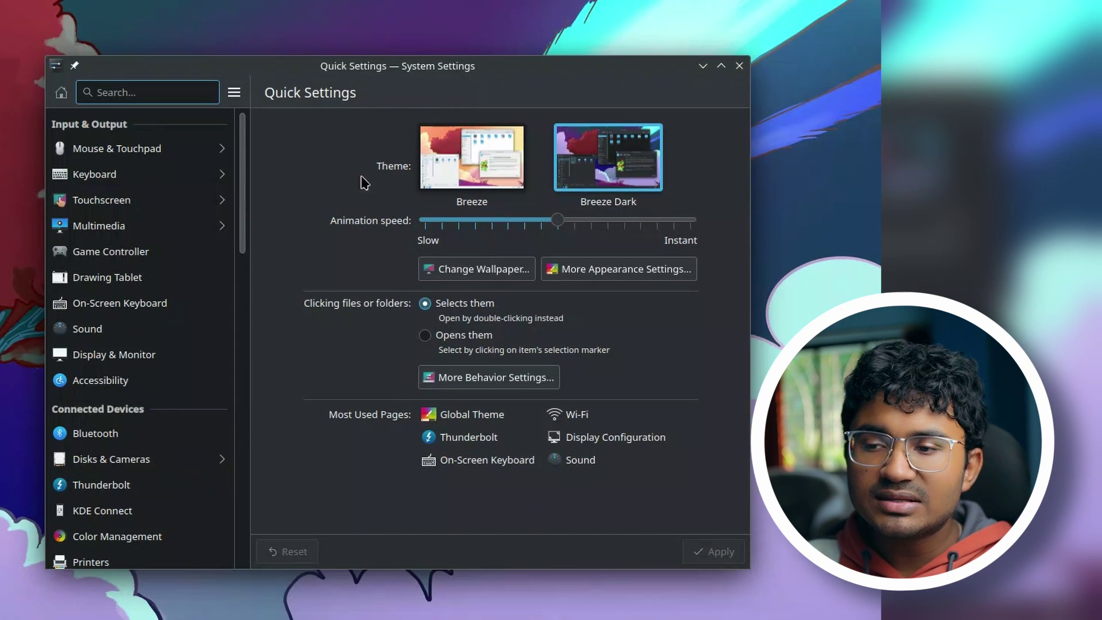
Scroll through the Default Applications page, glance at File Associations, and return.
key(Tab)
scroll(192, 468, down, 5)
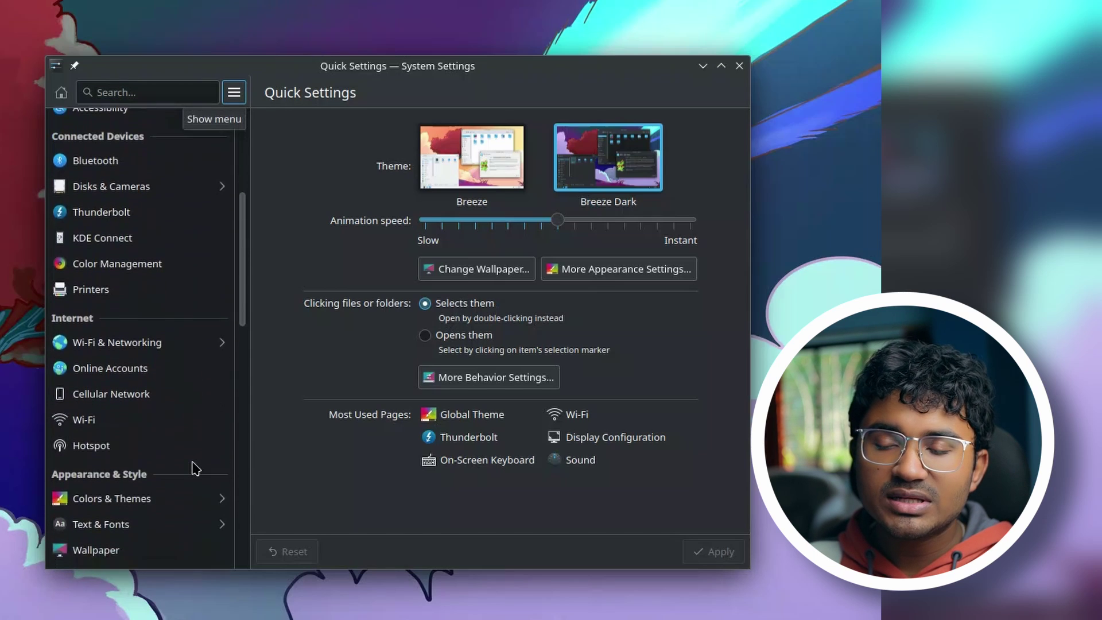
scroll(195, 467, down, 1)
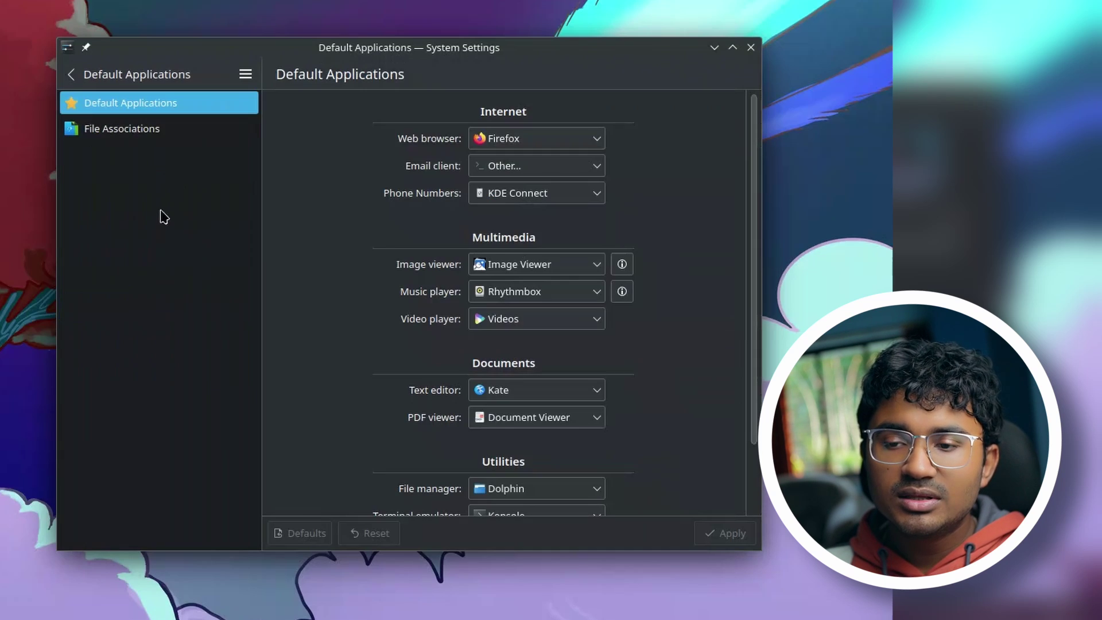
click(180, 137)
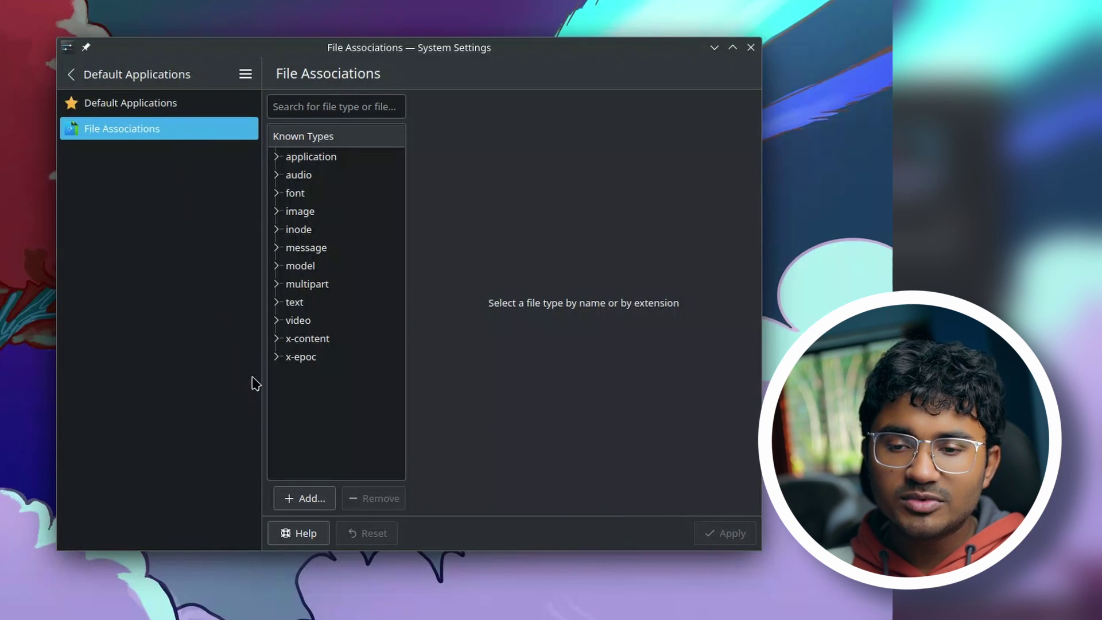
click(167, 104)
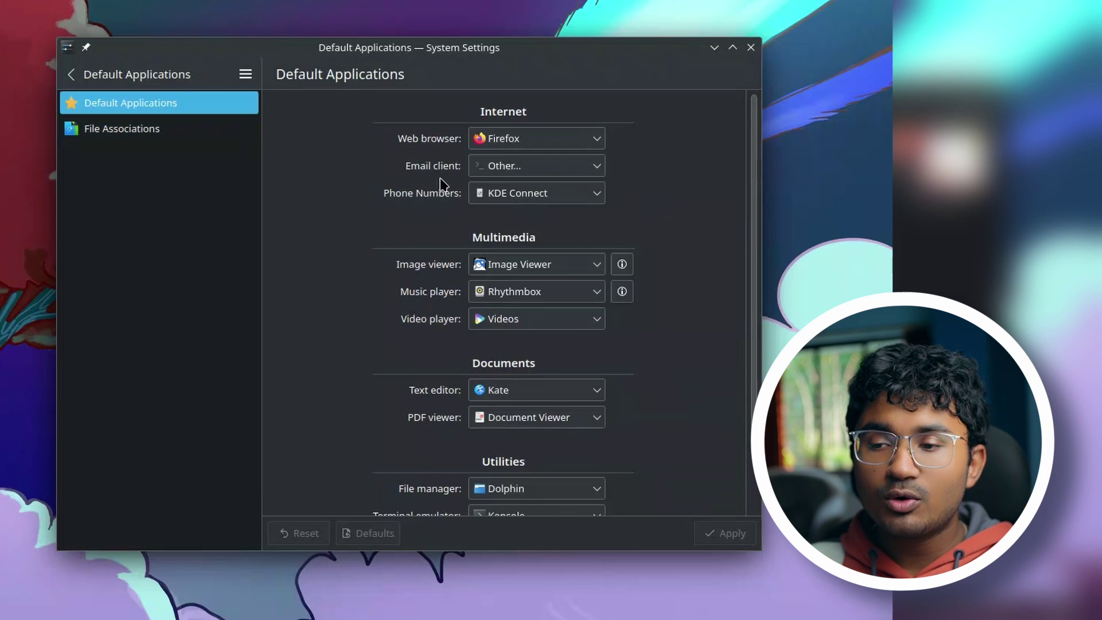
In File Associations, expand the multipart and message file types under Known Types.
scroll(507, 367, down, 3)
scroll(507, 369, up, 3)
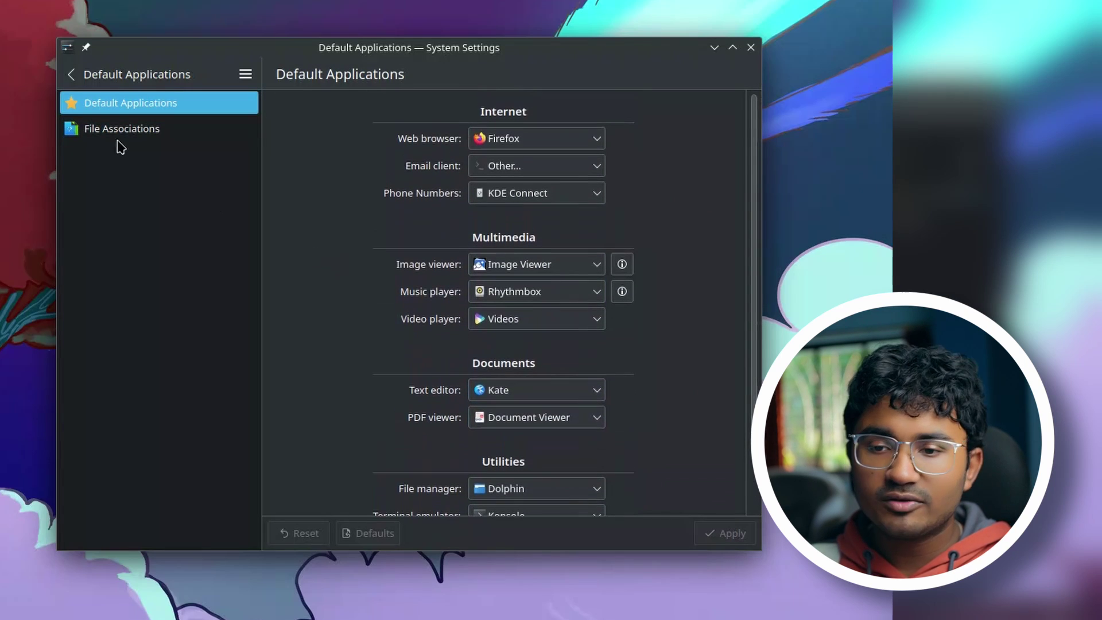
click(119, 136)
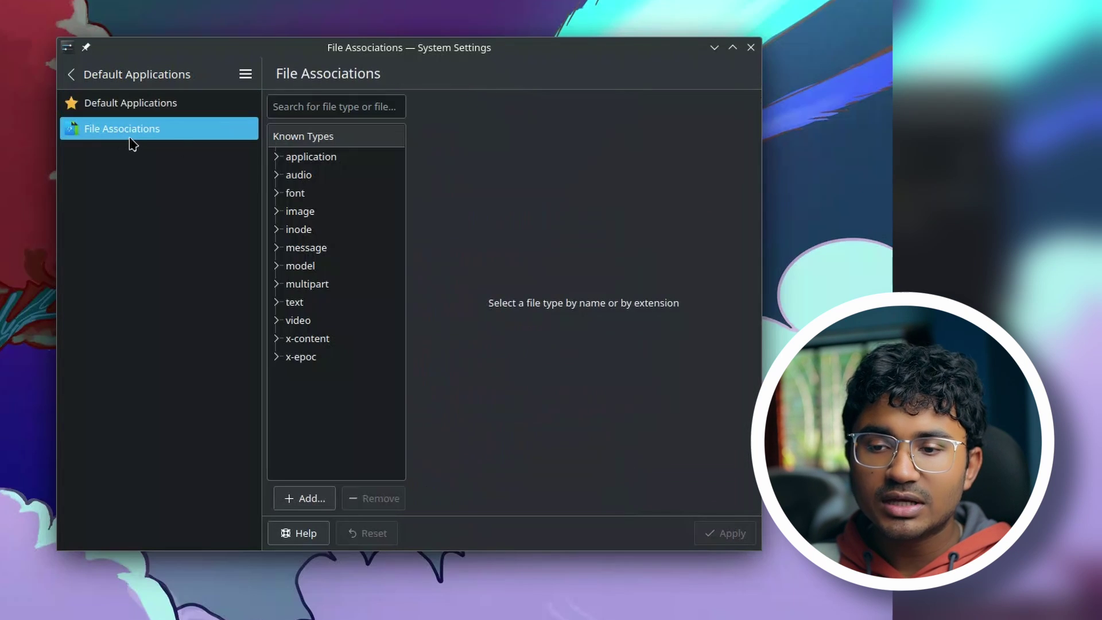
click(277, 283)
click(278, 247)
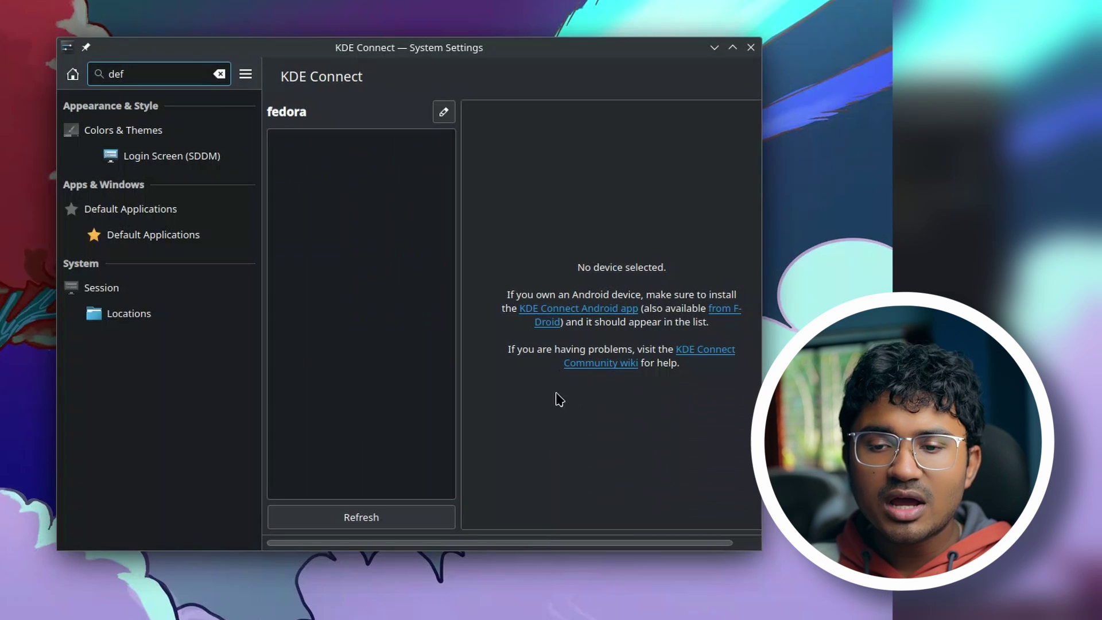
Search 'colo' to list colour profiles, then open Colorblindness Correction and its Mode list.
click(219, 73)
text(colo)
click(354, 132)
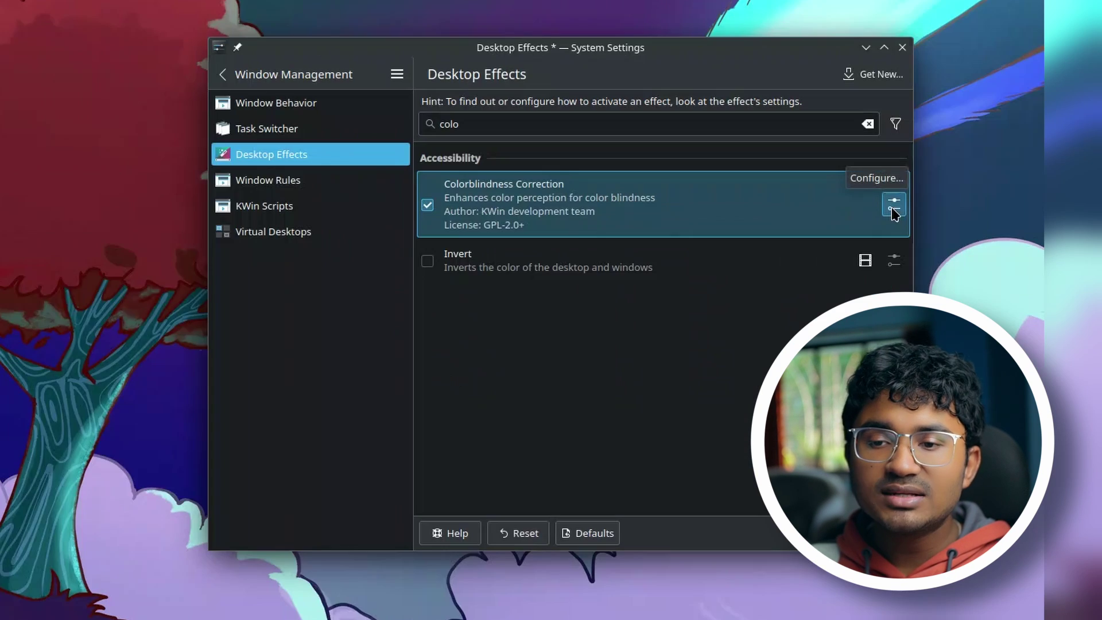
click(894, 204)
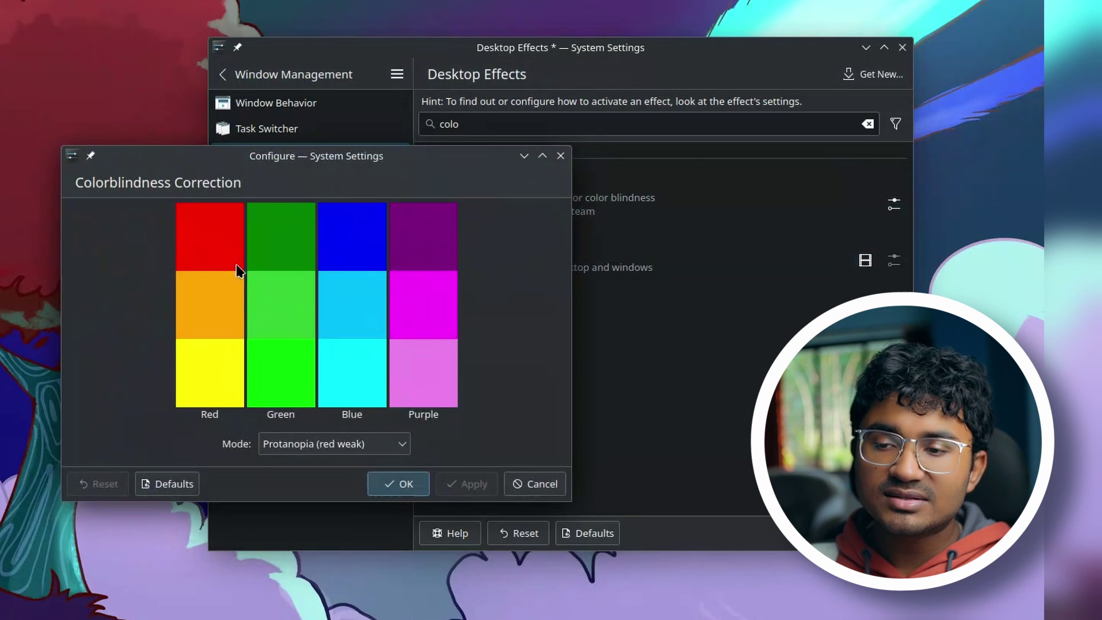
click(278, 445)
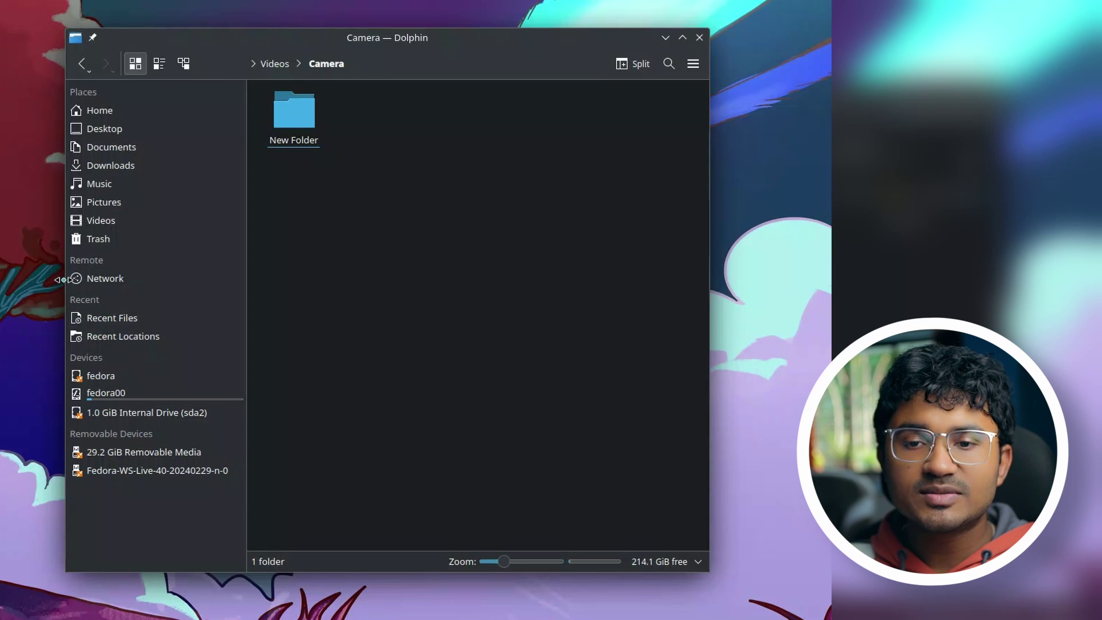
Show New Folder in a split view, then open it in GNOME Files and close that window.
right_click(293, 118)
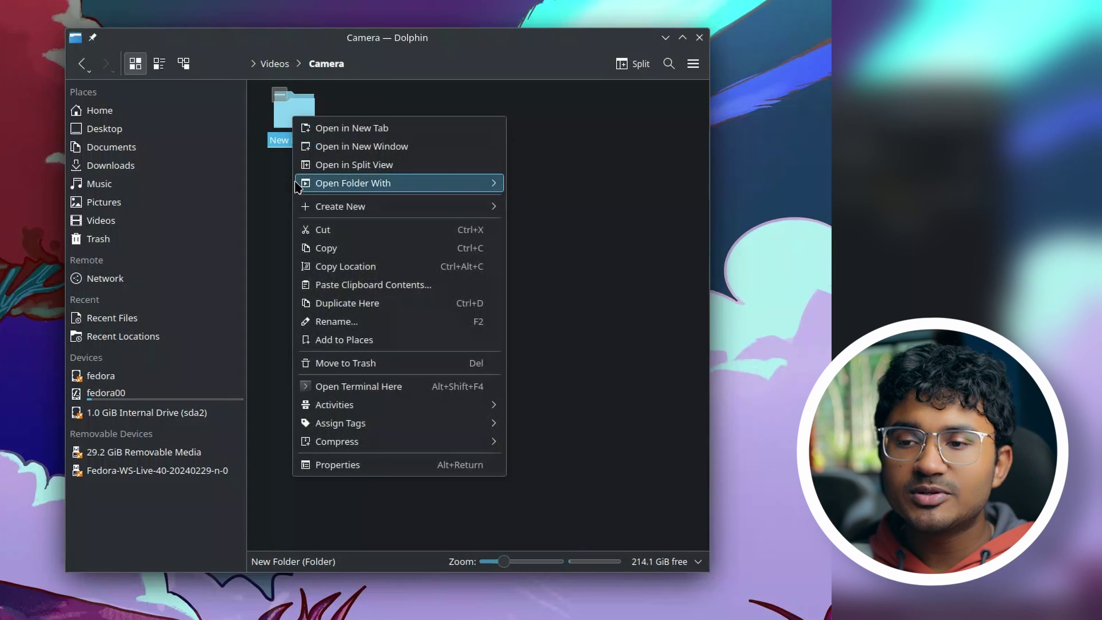
click(333, 164)
right_click(293, 124)
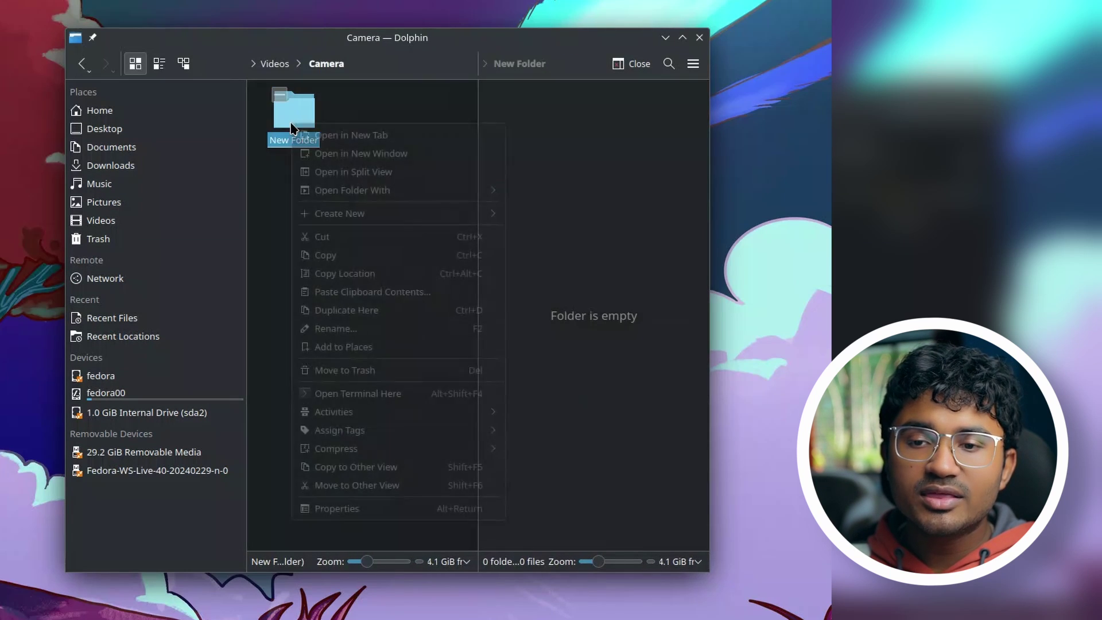
mouse_move(401, 190)
click(543, 191)
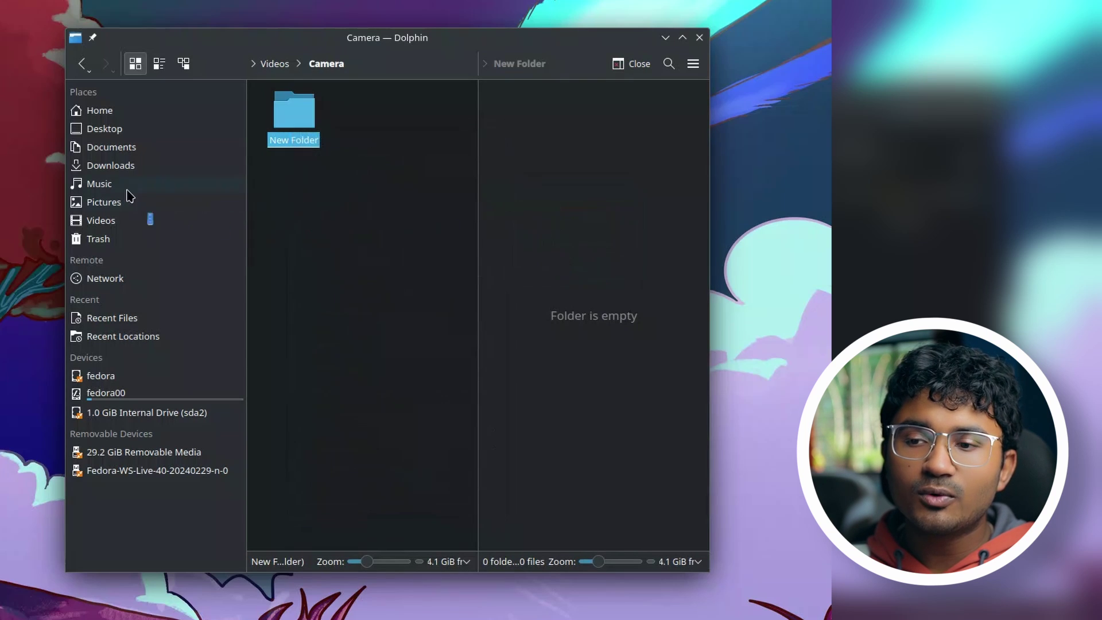
double_click(194, 59)
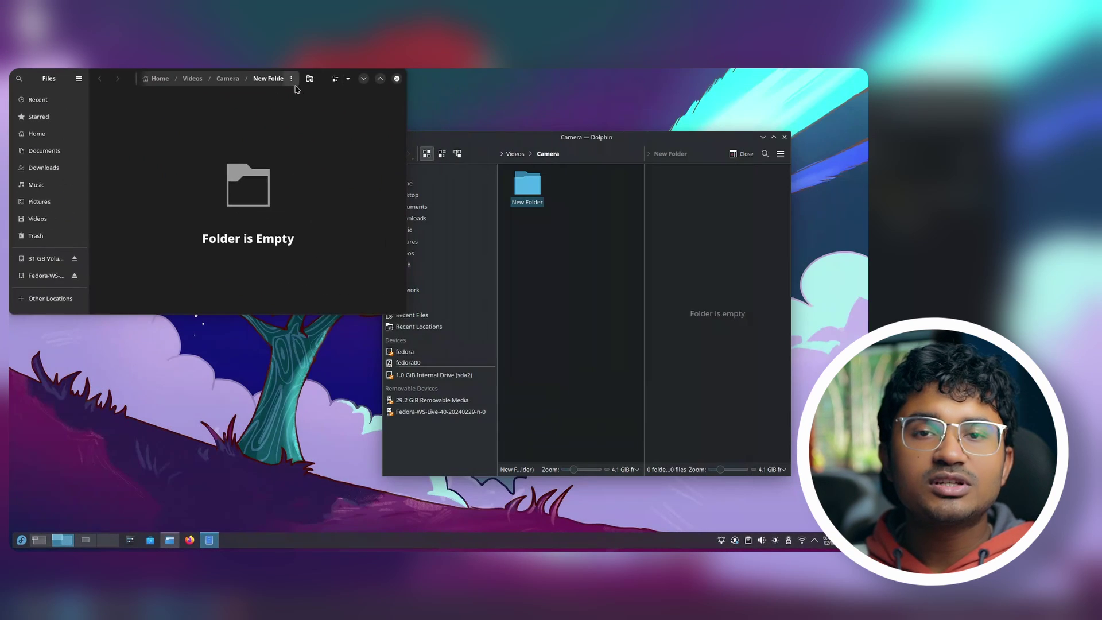
drag(329, 85, 567, 222)
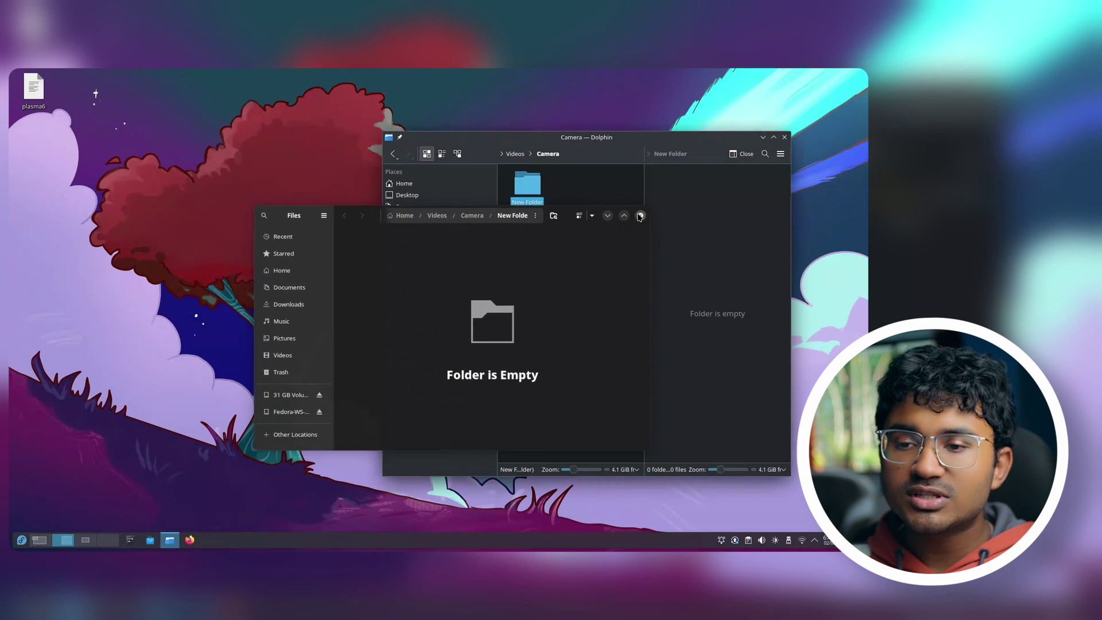
click(634, 215)
Open New Folder in Kate, then launch Spectacle from the app search.
right_click(529, 185)
mouse_move(597, 228)
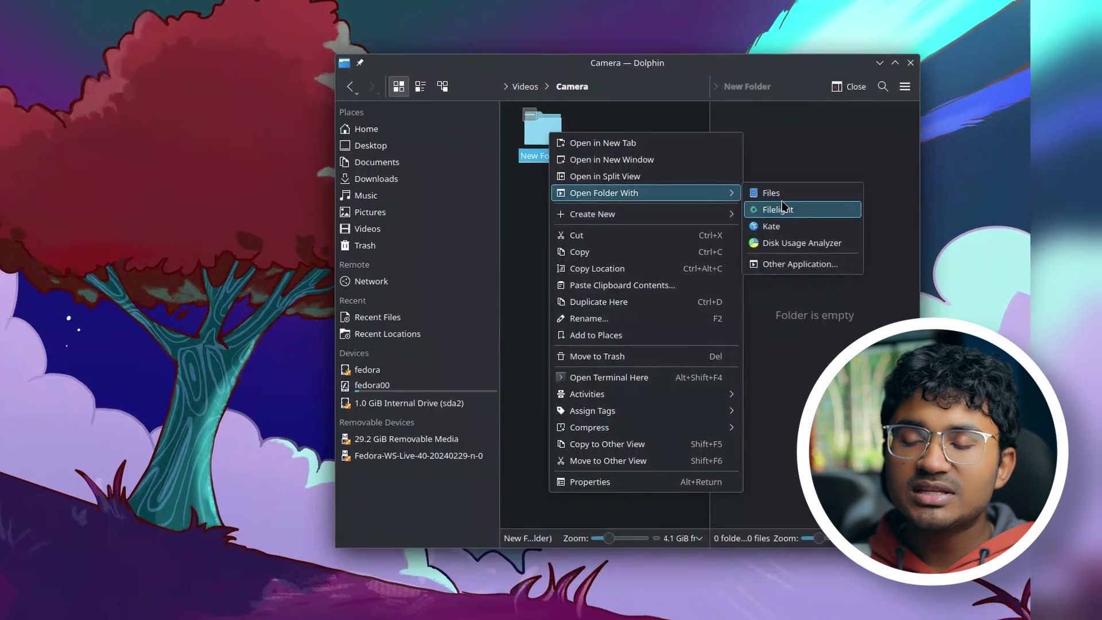
click(781, 226)
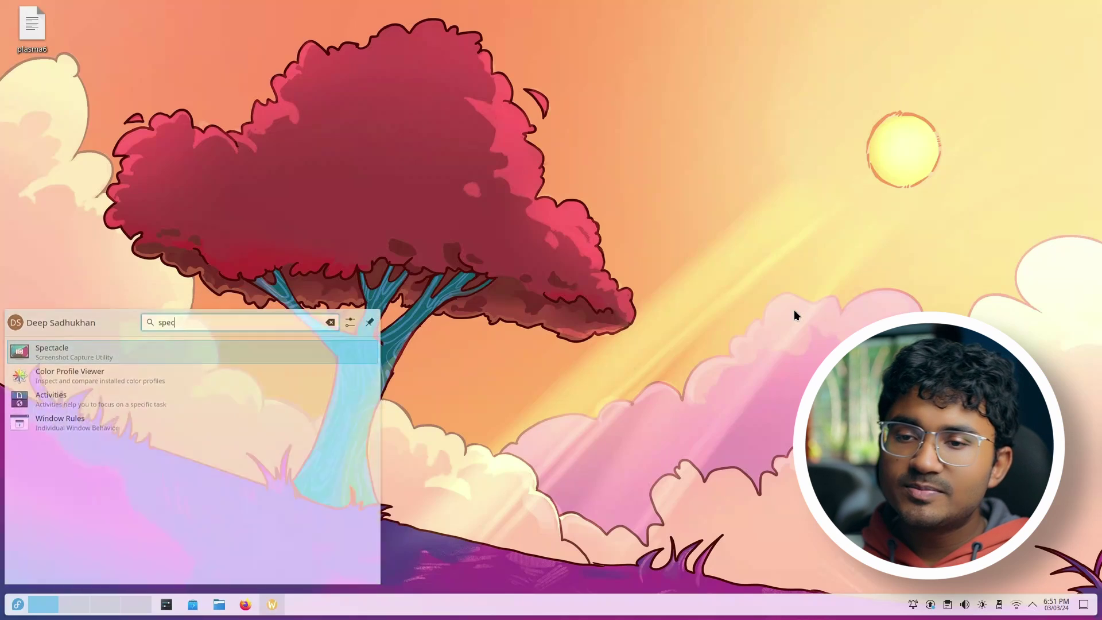
key(Return)
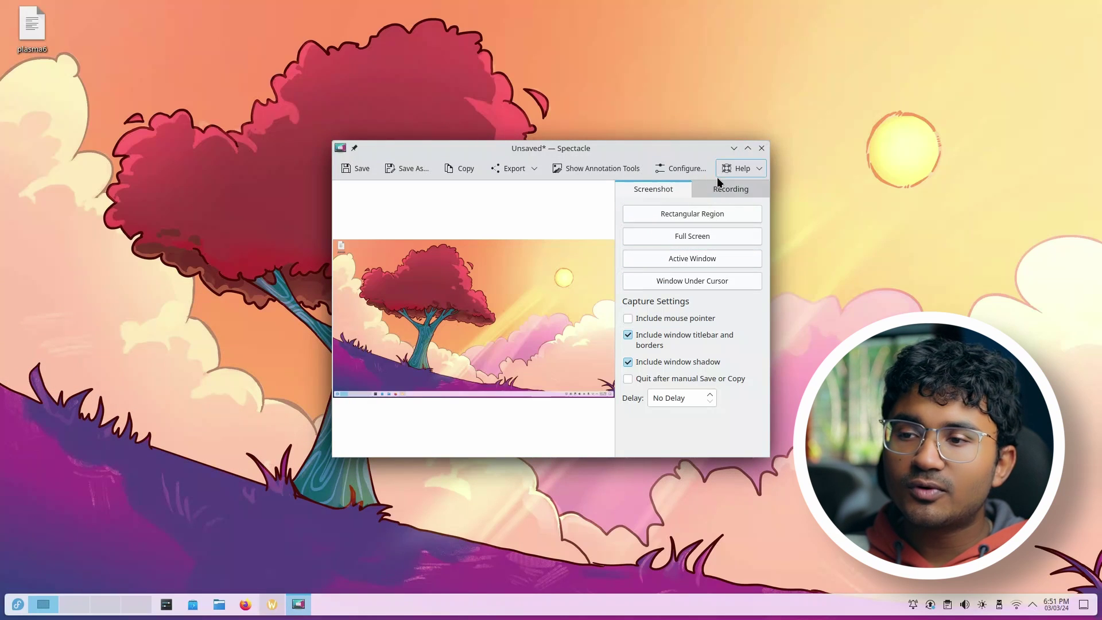
Record a rectangular screen region with Spectacle, then stop the recording.
key(ctrl+q)
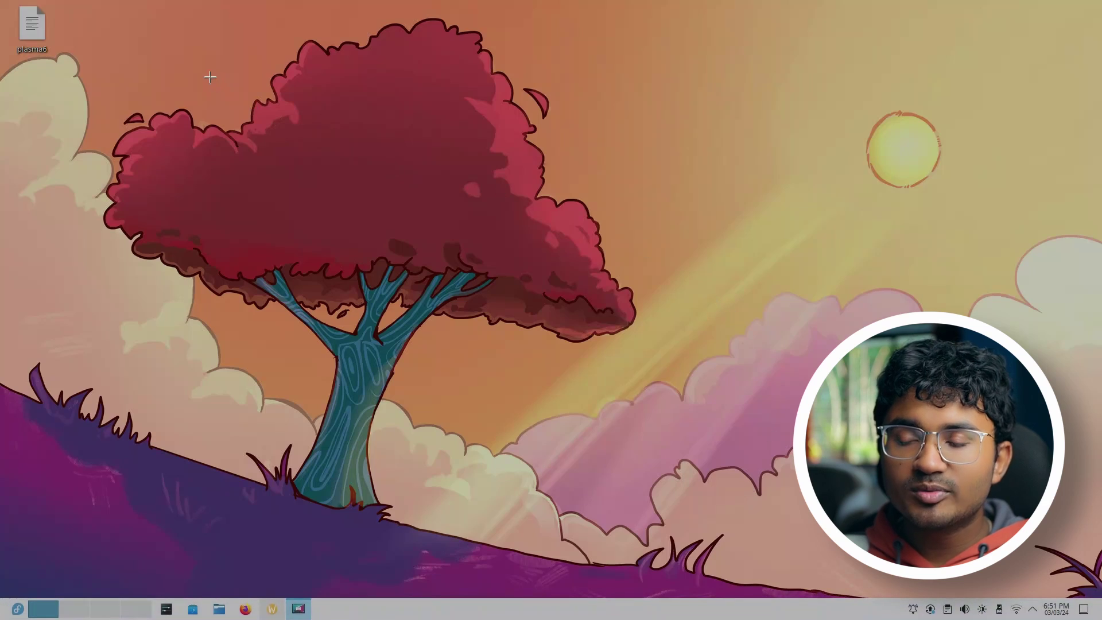
drag(209, 76, 927, 549)
drag(803, 418, 802, 412)
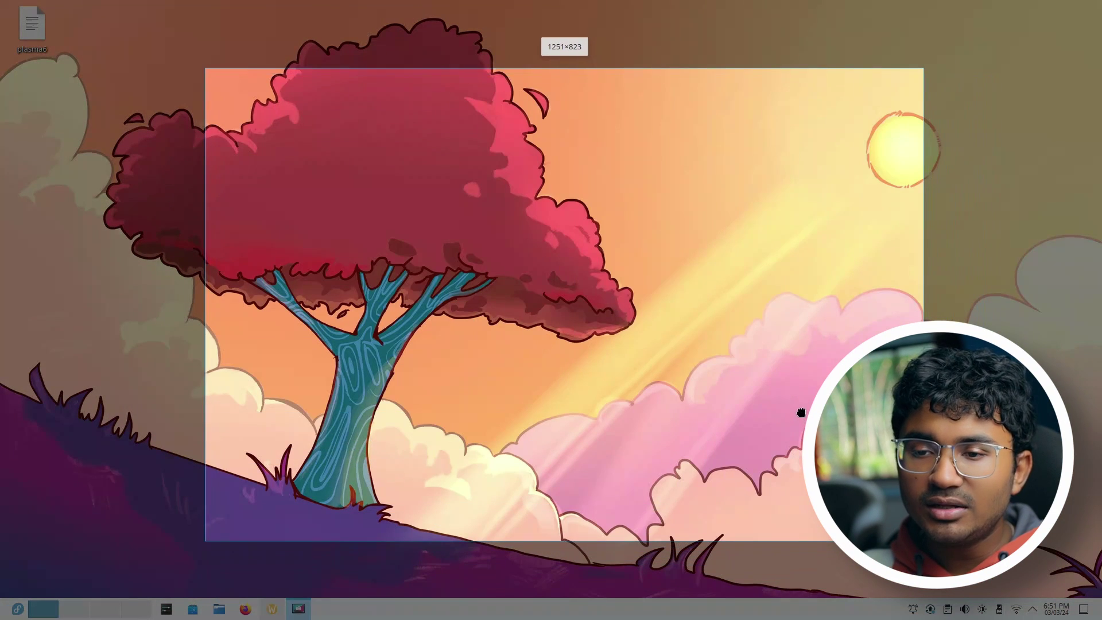
key(Return)
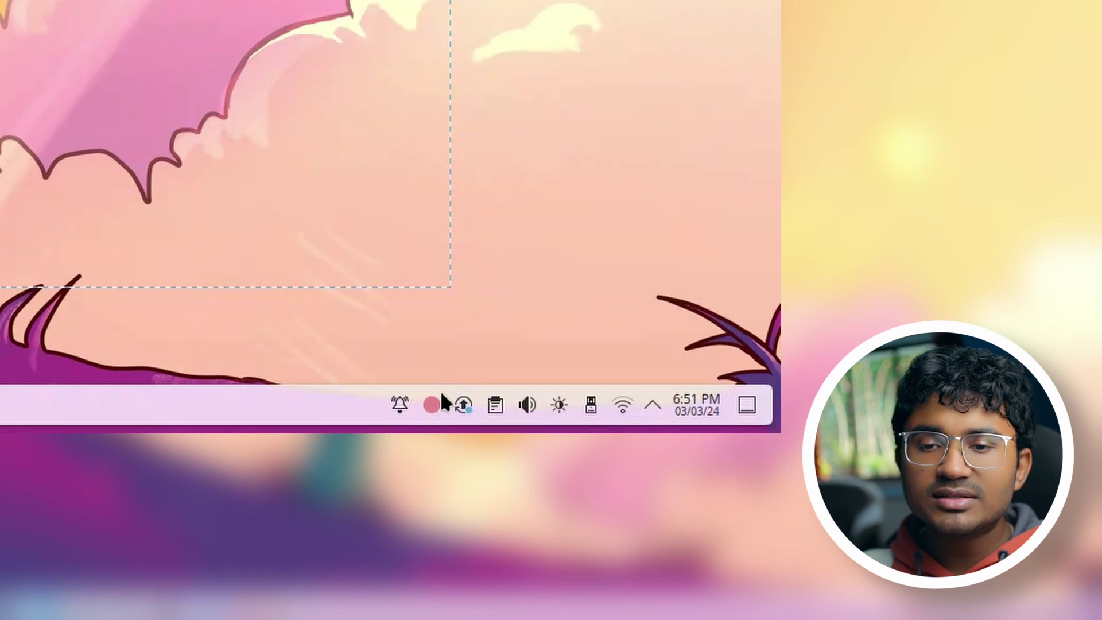
click(428, 406)
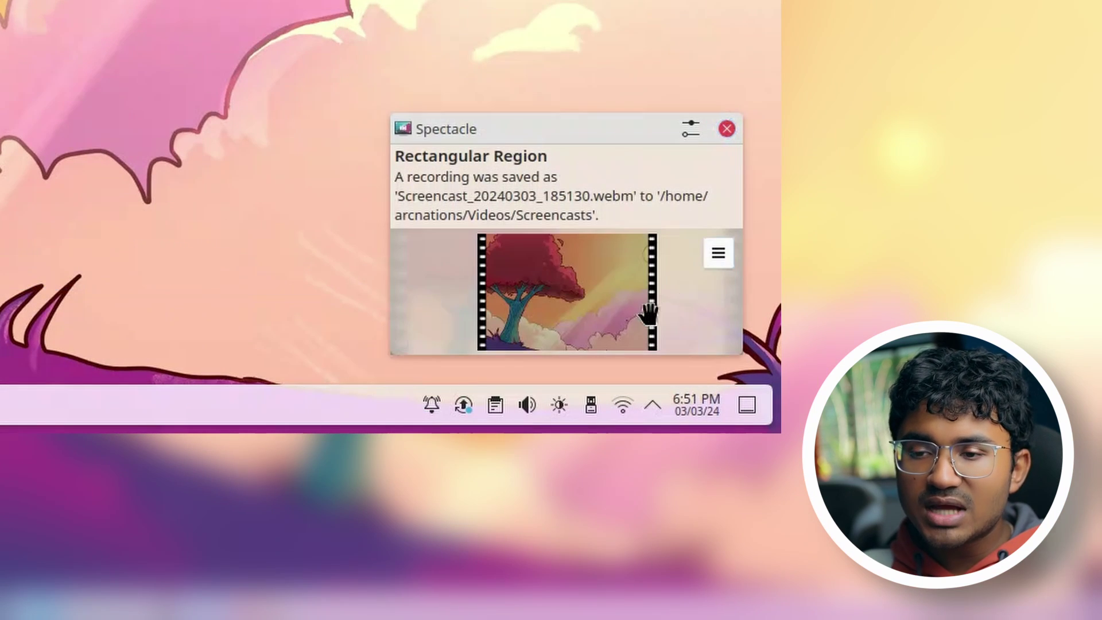
Check Spectacle's Video Saving settings and inspect the saved WebM files in Screencasts.
click(718, 252)
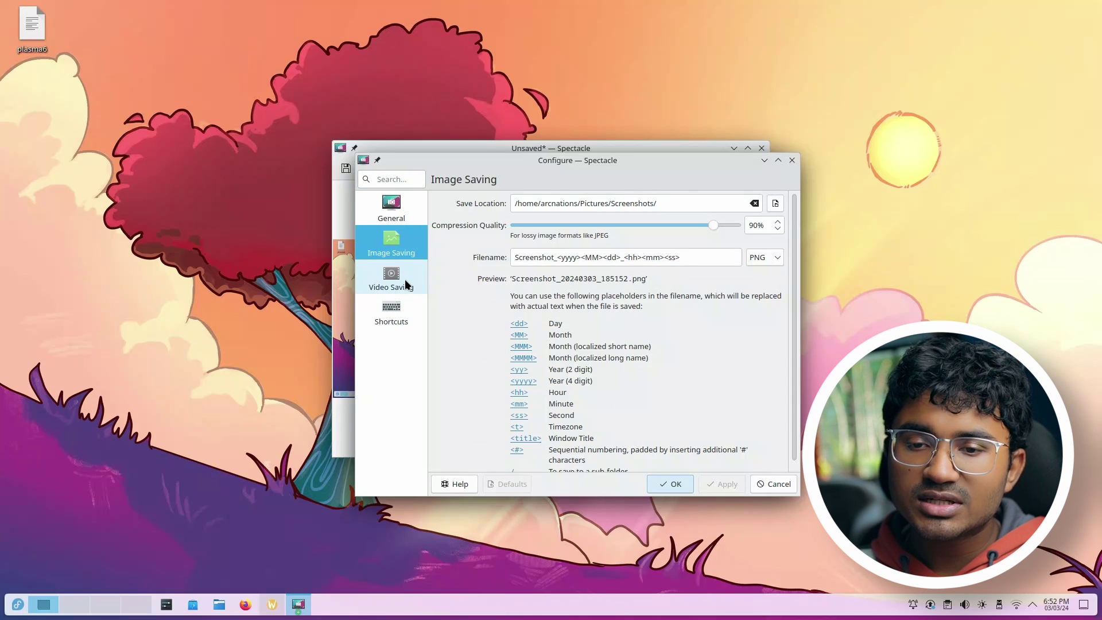
click(405, 279)
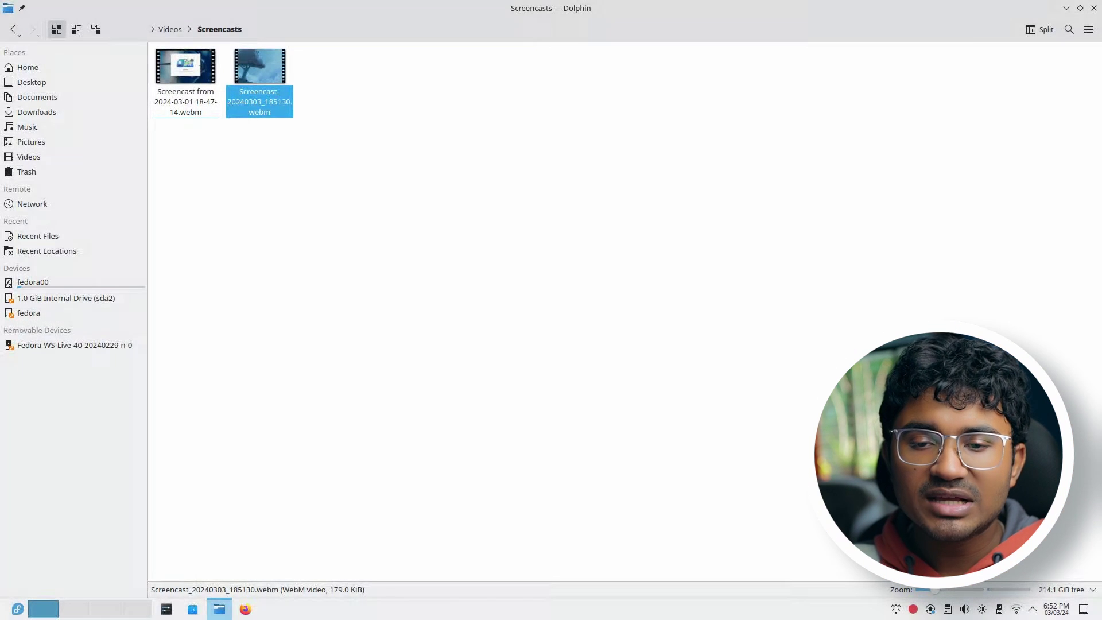
click(370, 148)
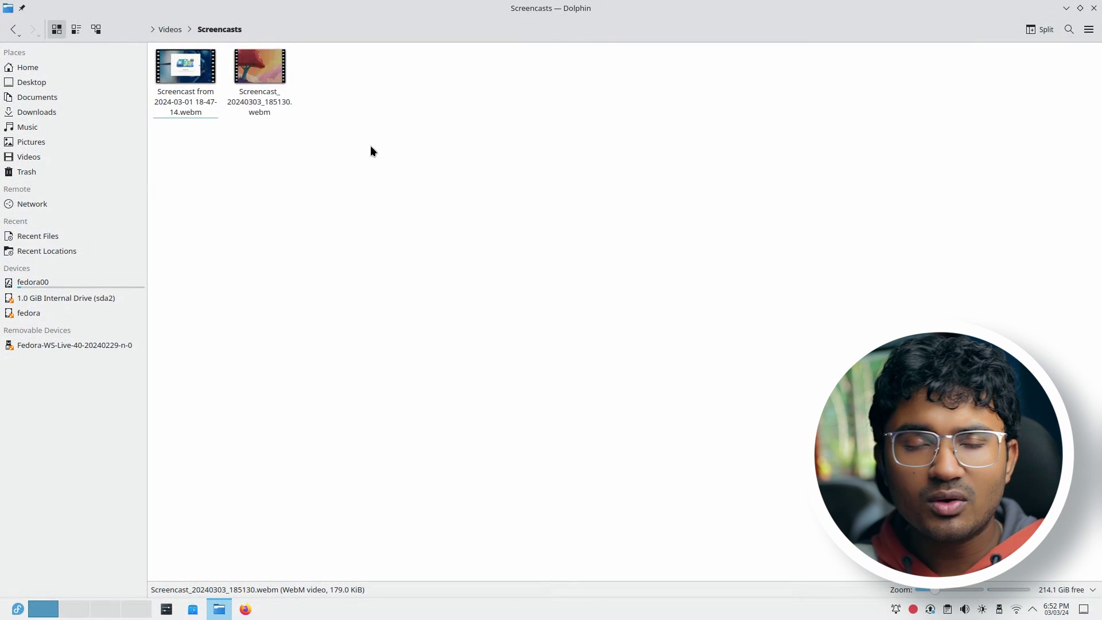
drag(167, 170, 288, 57)
click(279, 148)
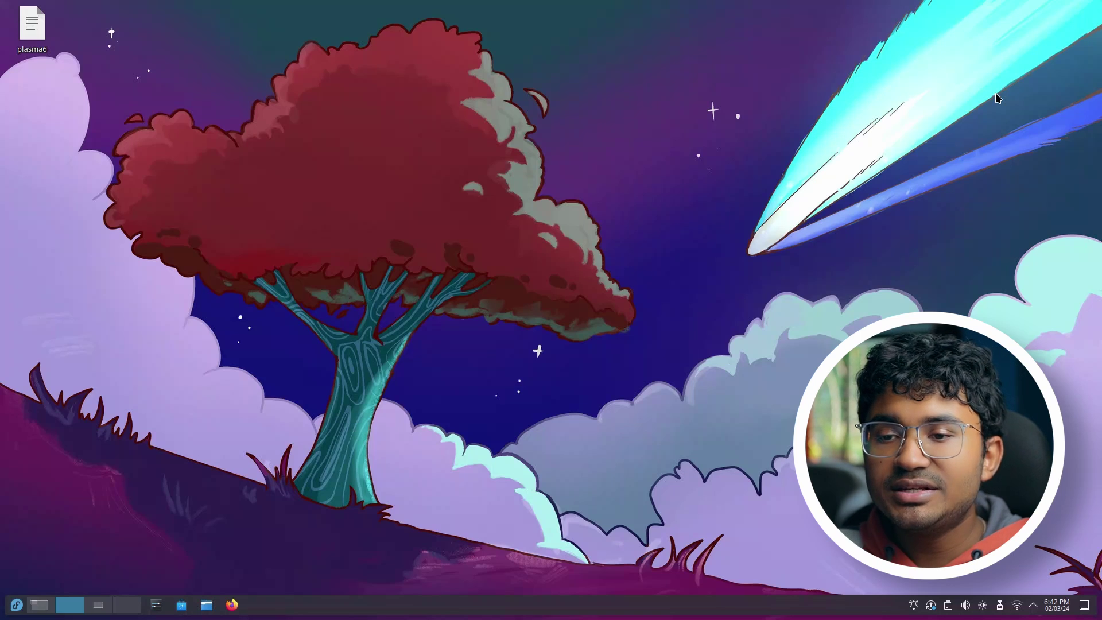
Open the plasma6 notes in Kate and have the selected text read aloud twice.
double_click(32, 26)
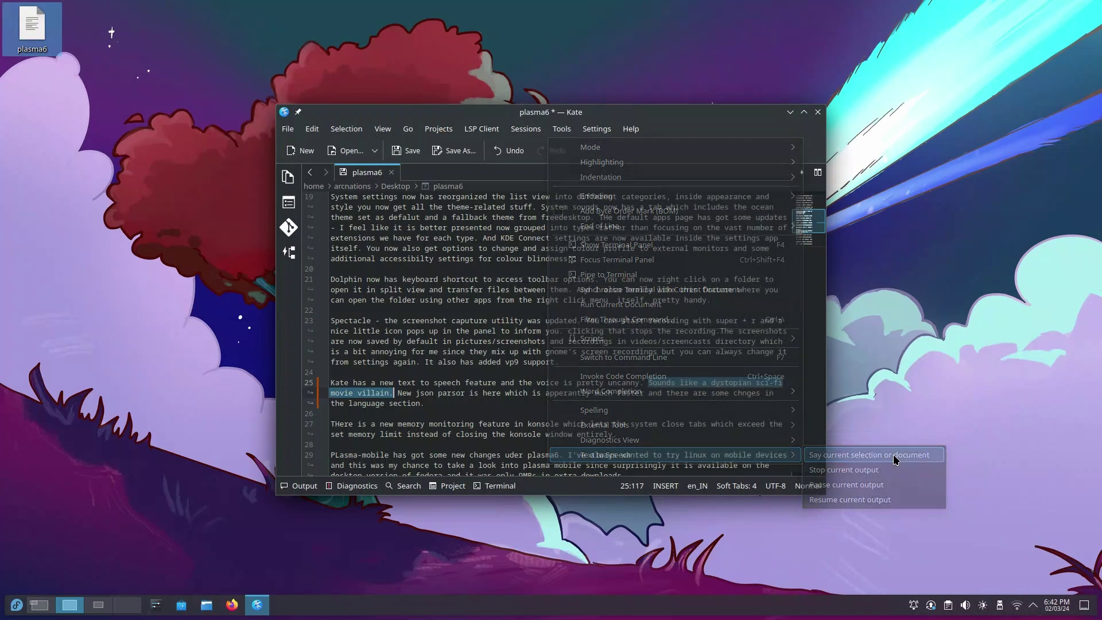
click(894, 458)
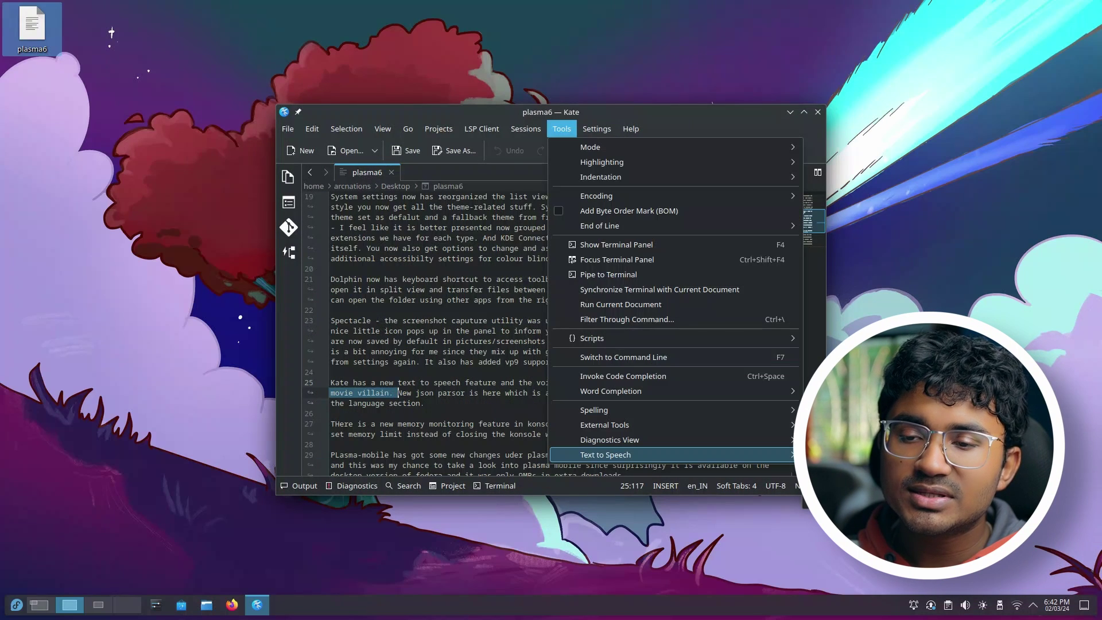
click(894, 458)
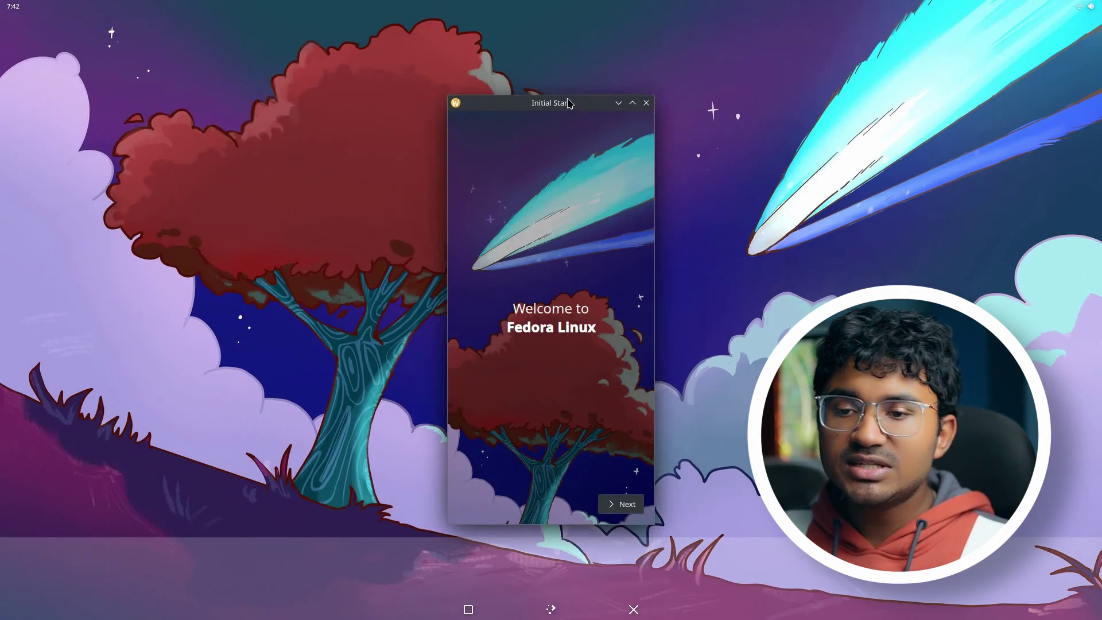
Advance Initial Start past Time and Date, Network and Cellular to the Complete page.
drag(568, 103, 567, 64)
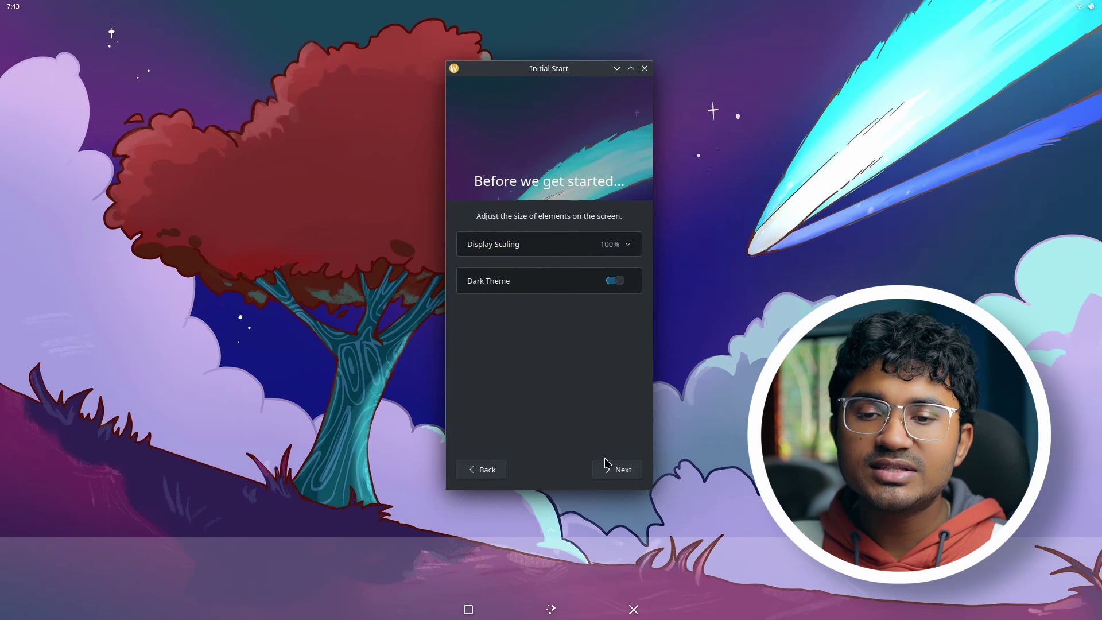
click(601, 476)
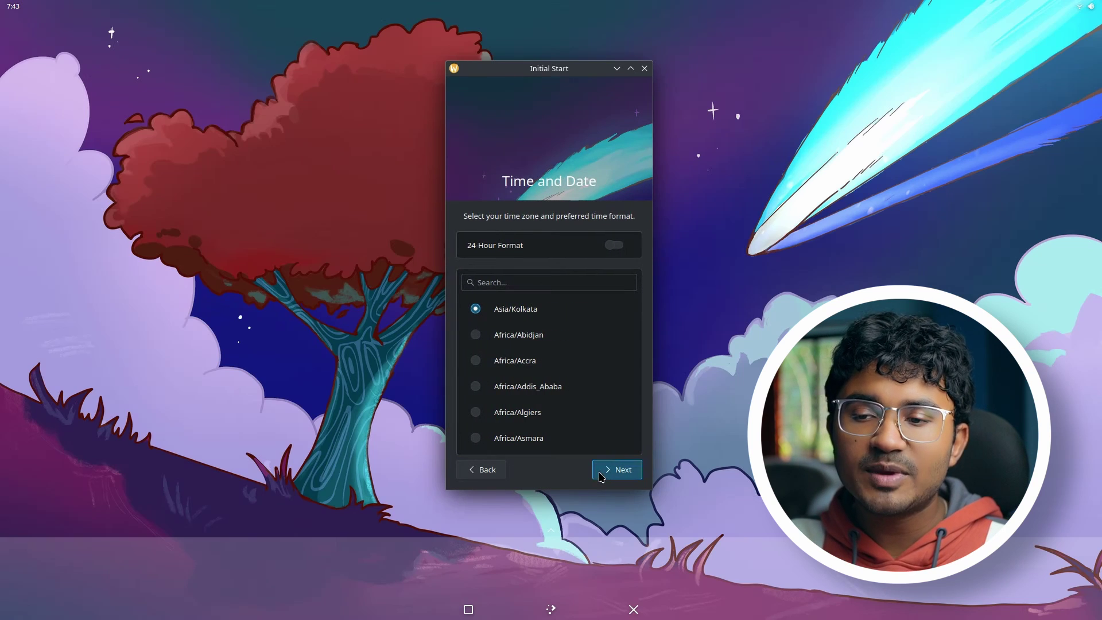
click(602, 476)
click(601, 476)
click(601, 477)
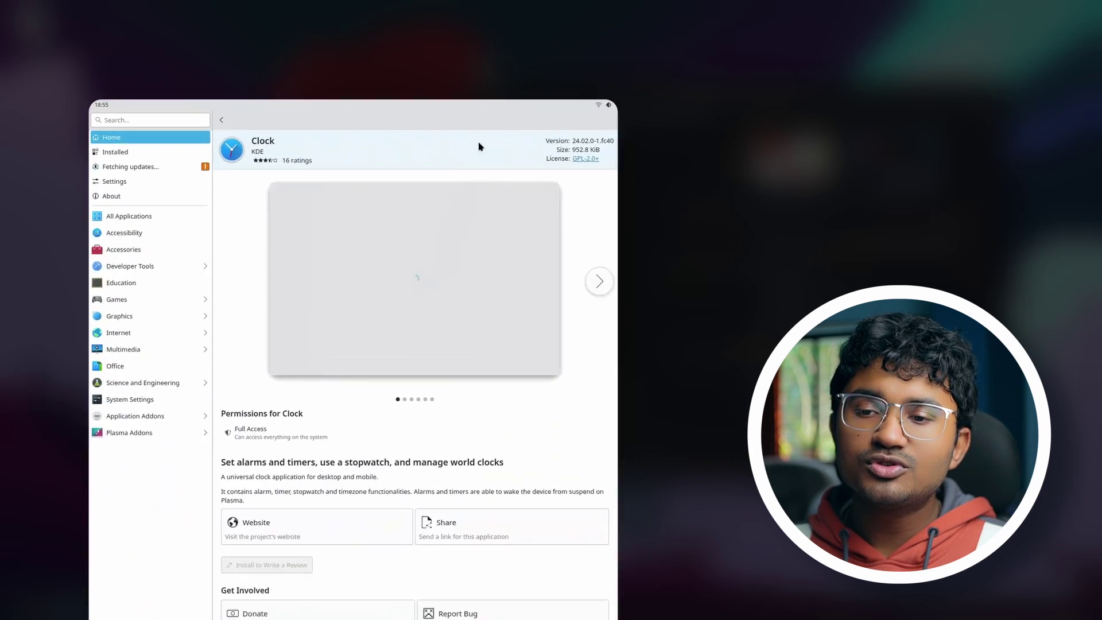
Enable Docked Mode from quick settings, then restore Discover and move it to the top.
drag(592, 101, 592, 337)
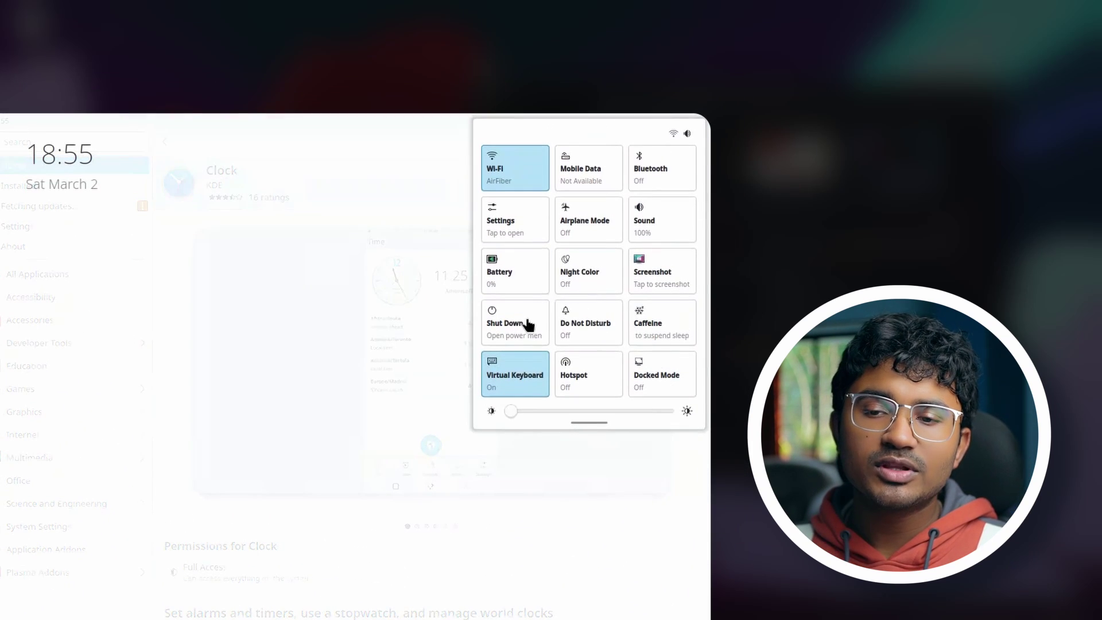
click(647, 379)
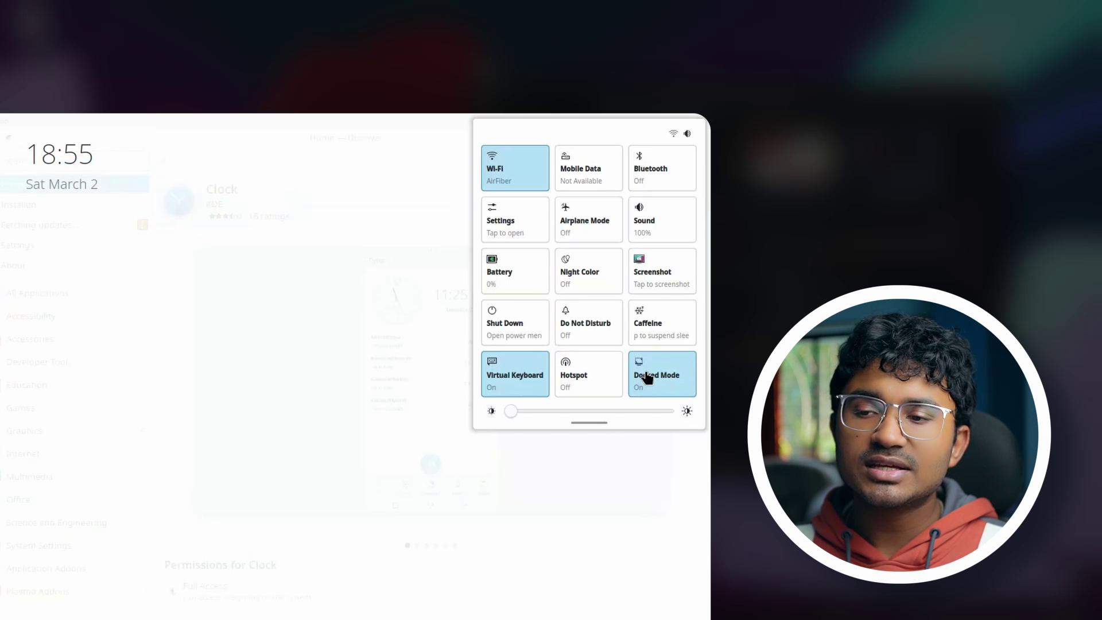
click(609, 504)
click(683, 139)
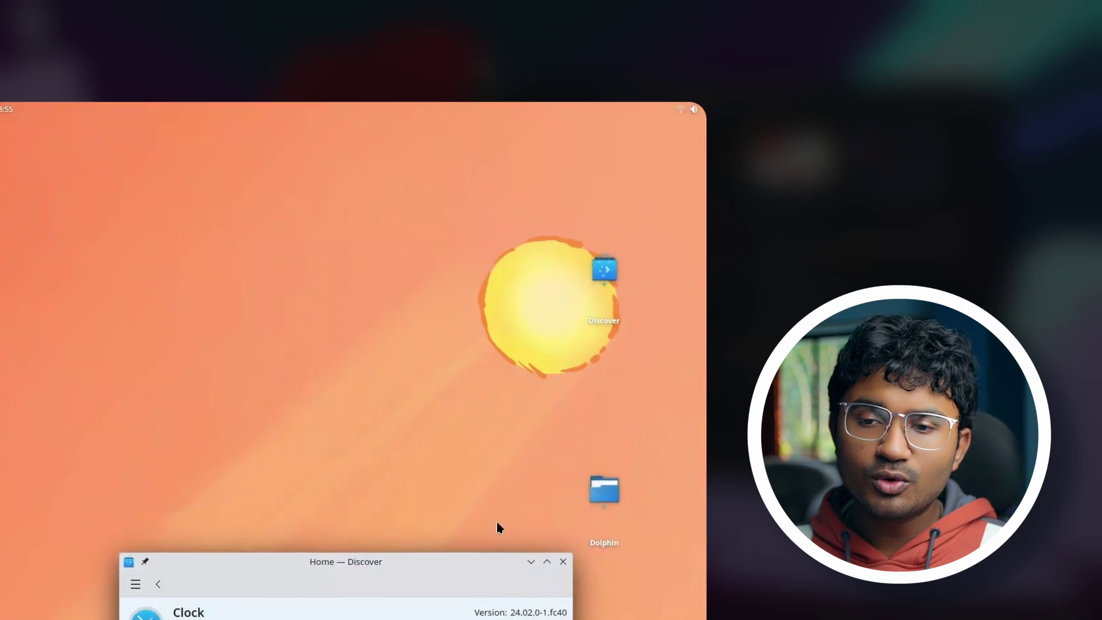
drag(416, 562, 423, 148)
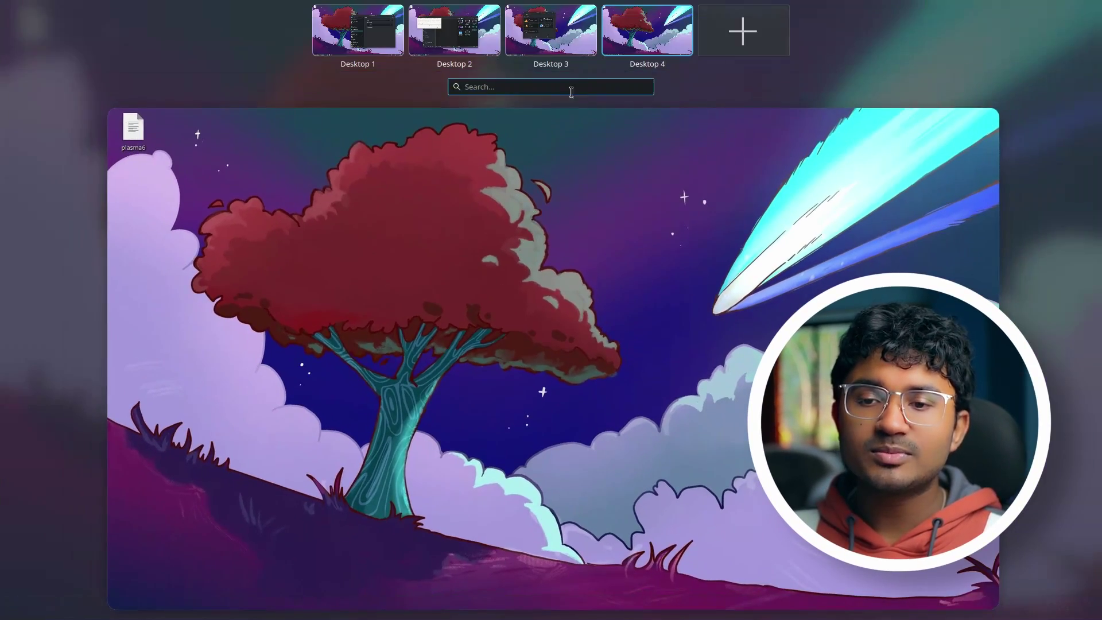
Remove Desktops 4 and 3, then preview the Ocean sound theme in System Sounds.
click(685, 13)
click(637, 13)
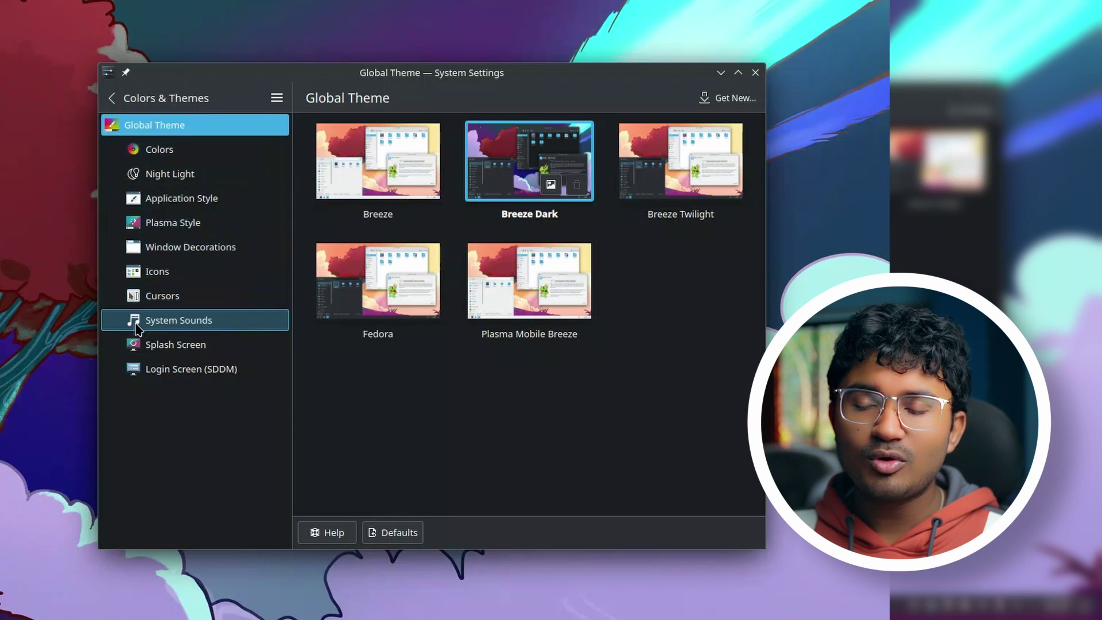
click(137, 326)
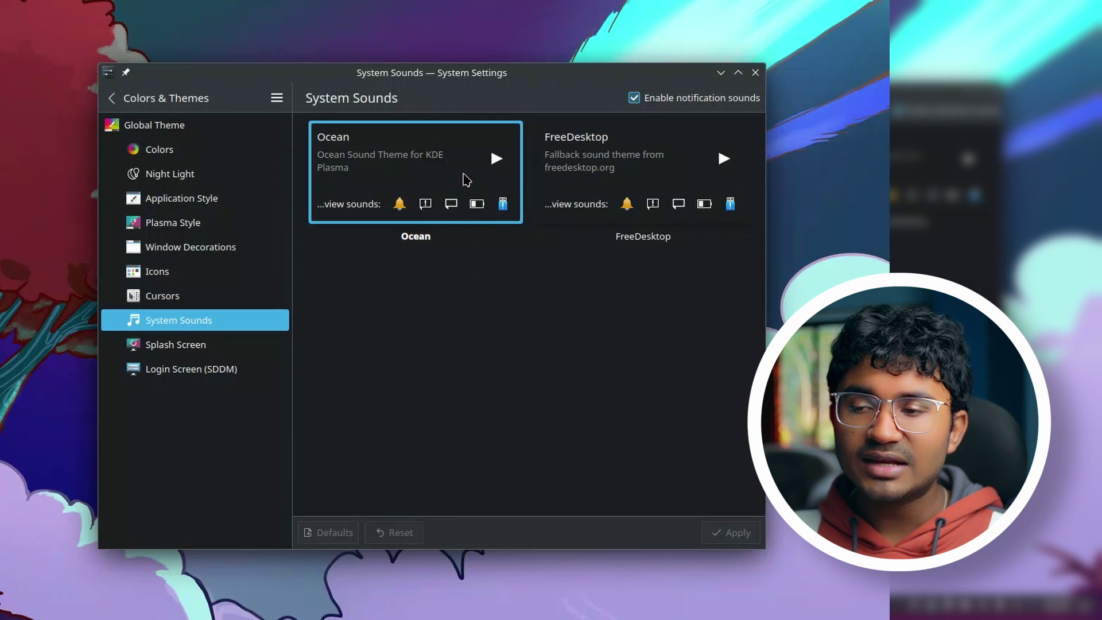
click(509, 173)
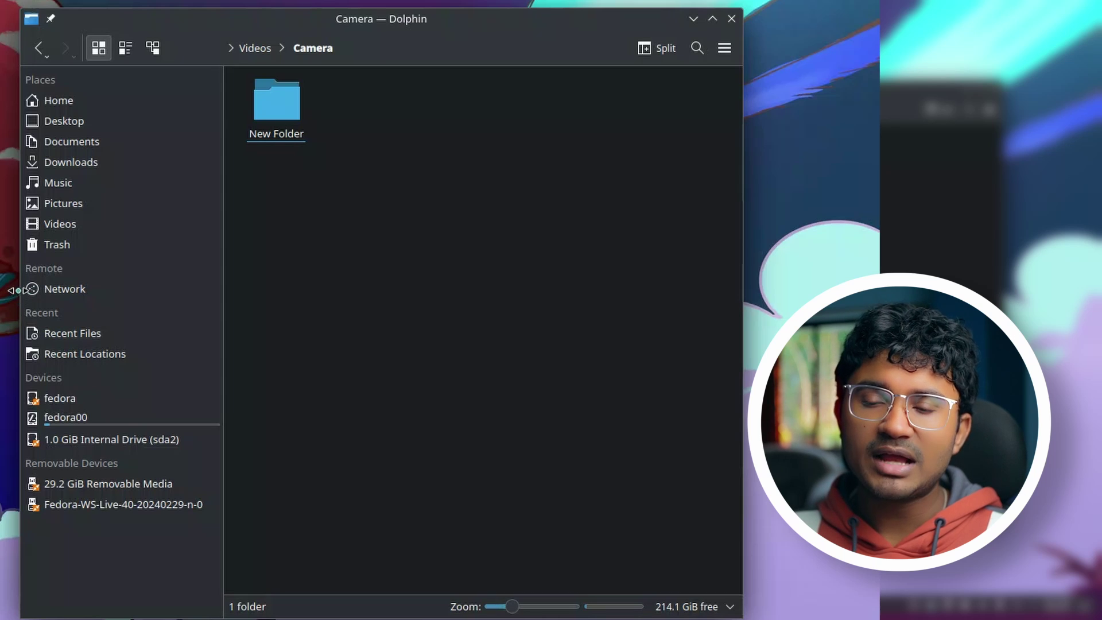
Open New Folder in a split view in Dolphin.
right_click(275, 107)
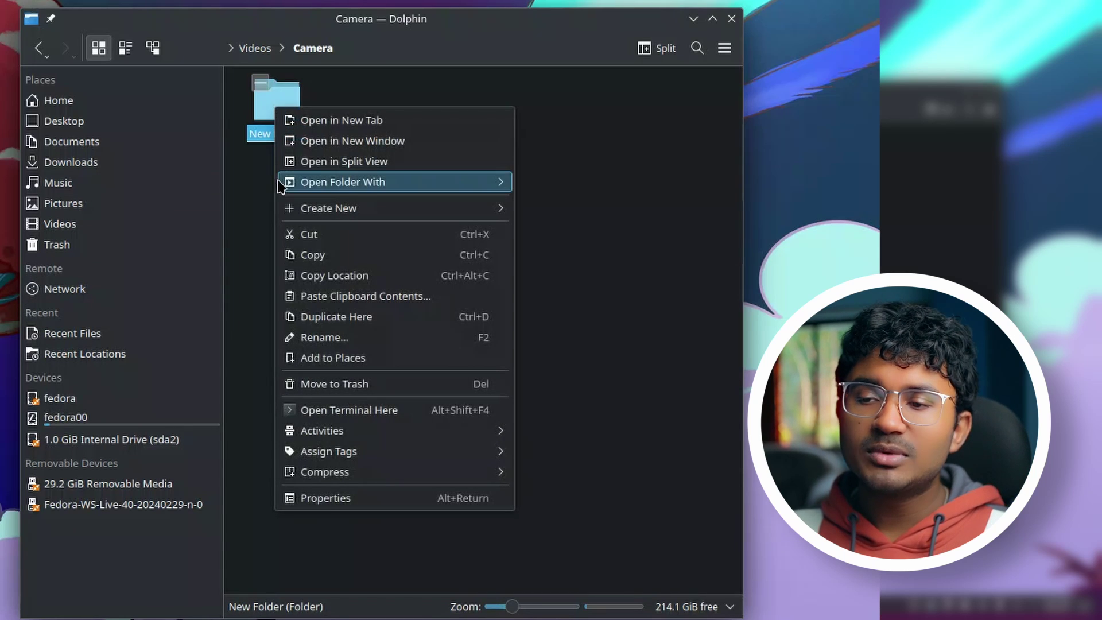
click(321, 161)
right_click(275, 115)
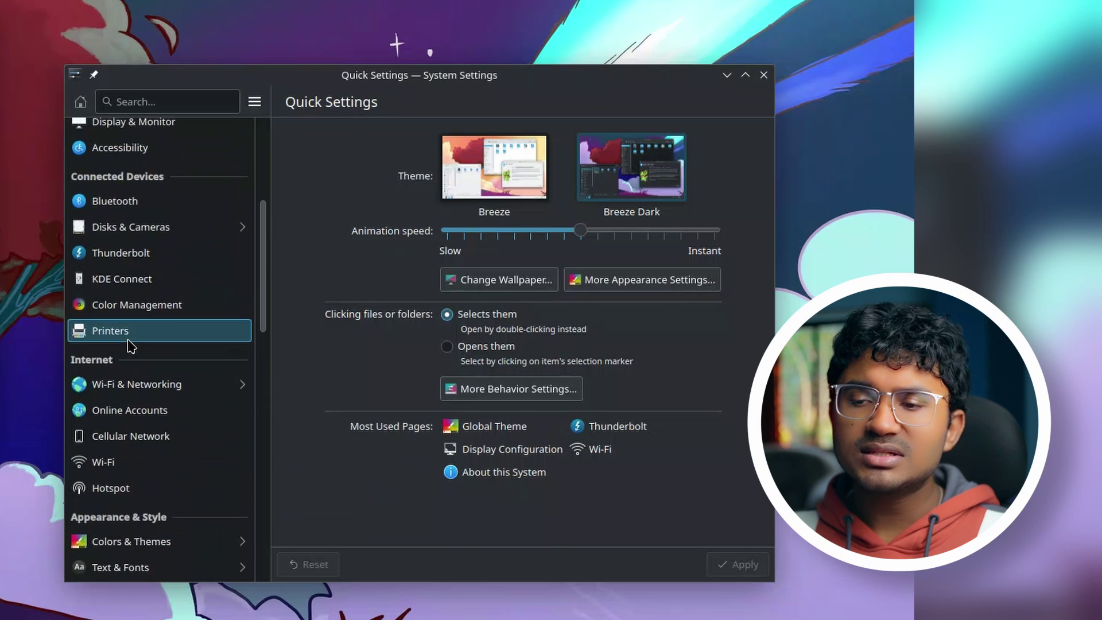
scroll(142, 324, up, 5)
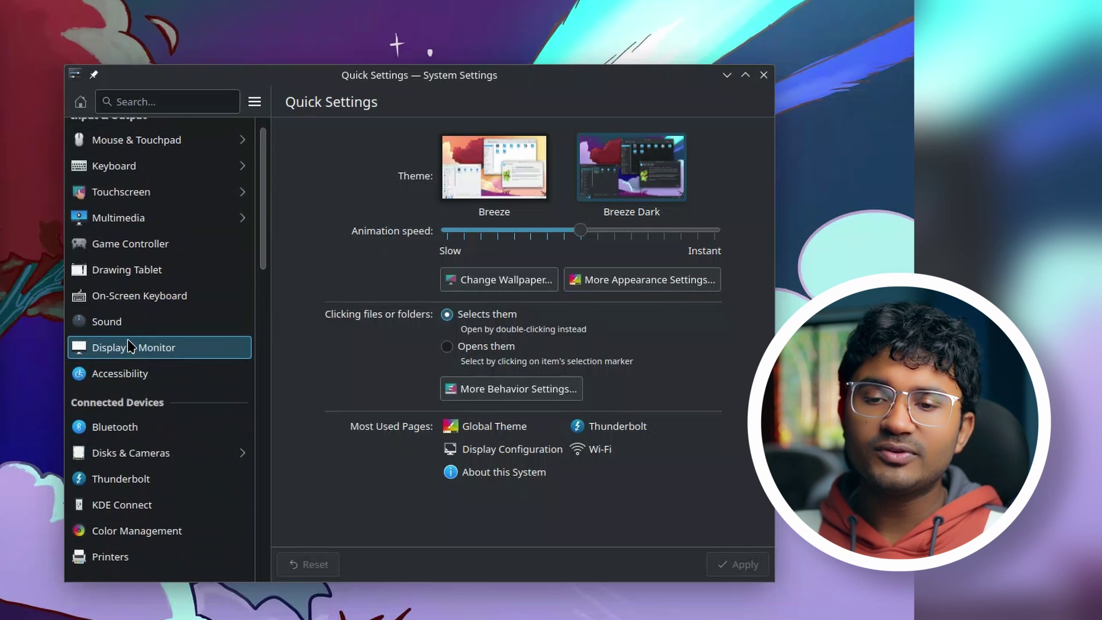
Browse the Sound, On-Screen Keyboard and Wi-Fi settings pages.
click(143, 323)
click(146, 296)
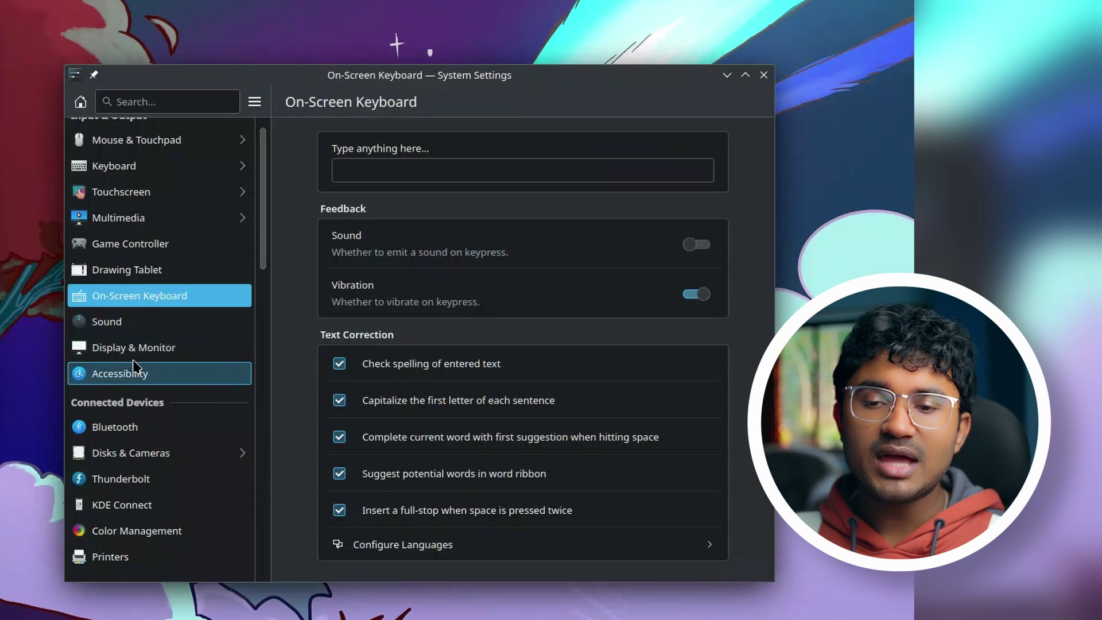
scroll(135, 367, down, 4)
scroll(135, 369, down, 5)
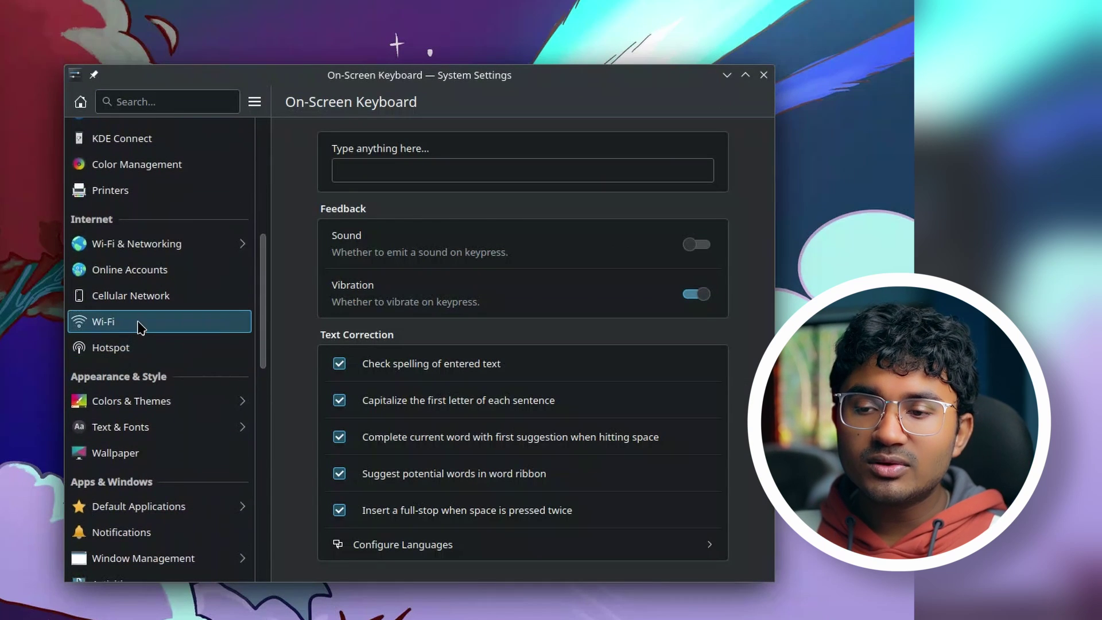
click(138, 322)
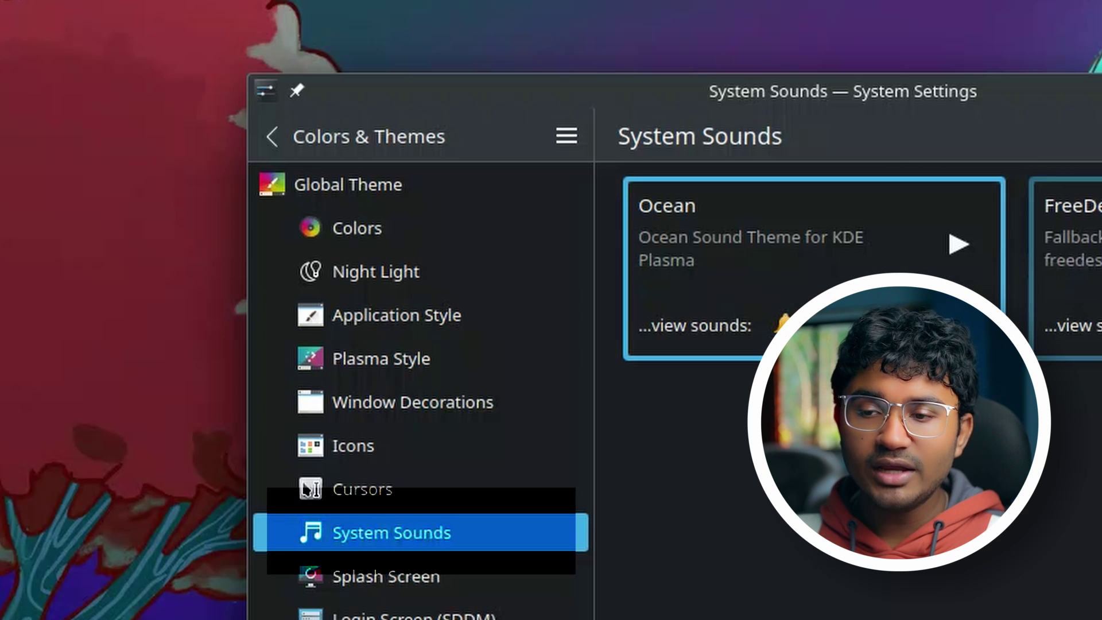
click(1068, 258)
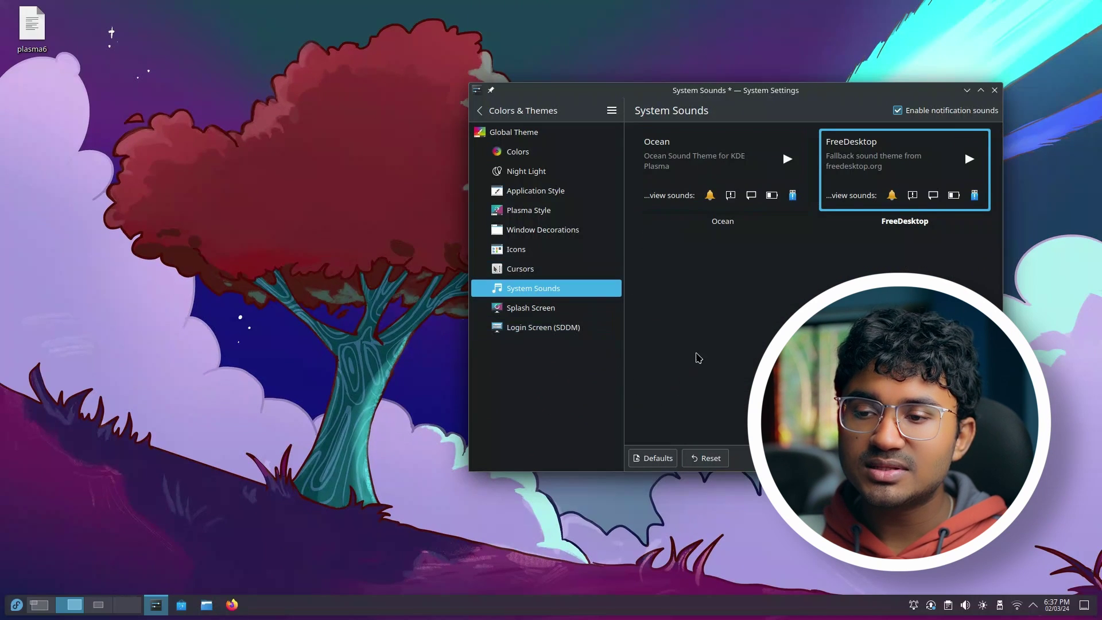
click(724, 166)
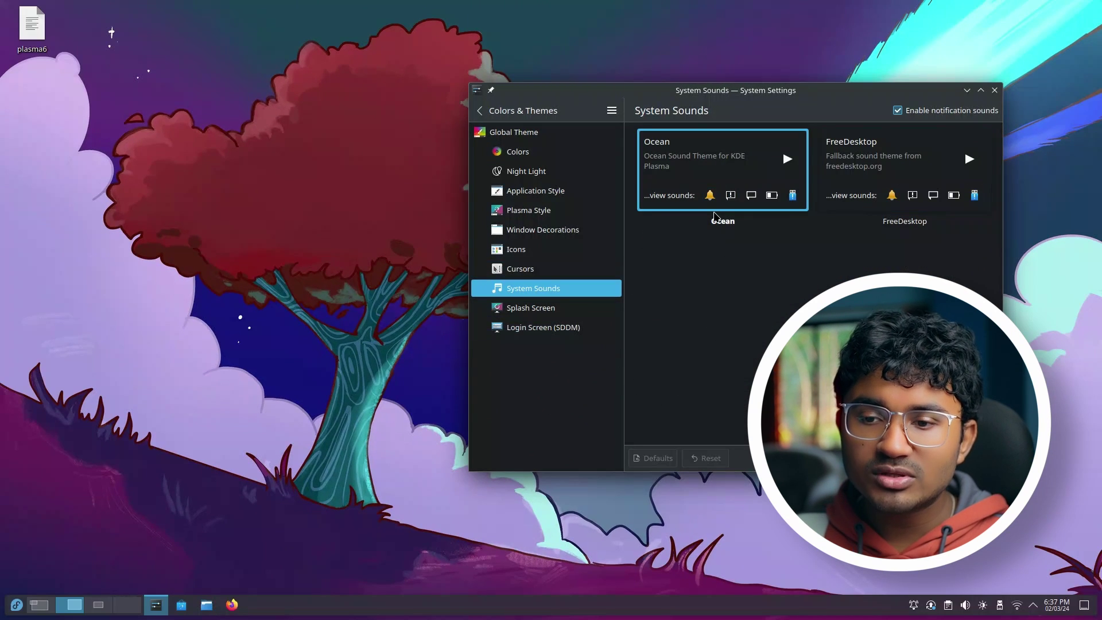